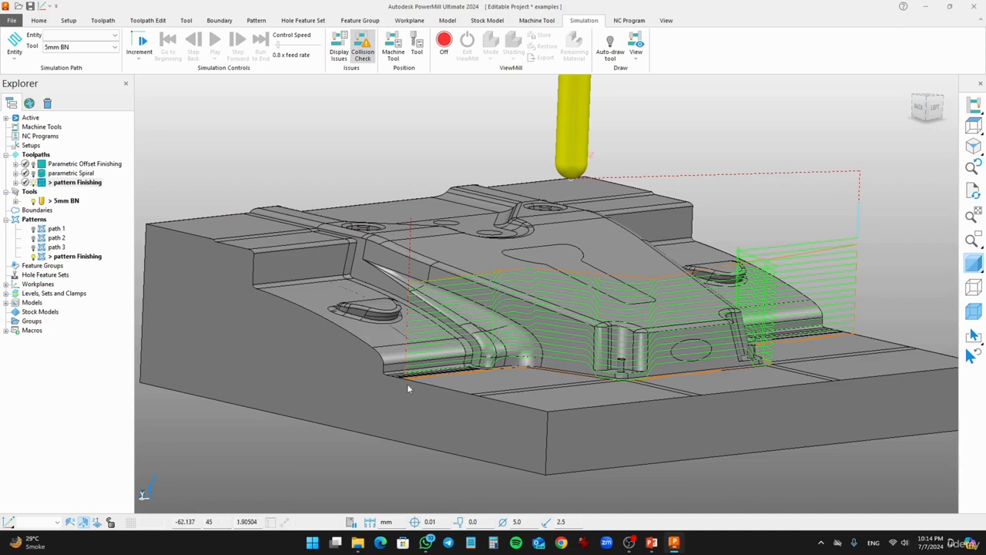
scroll(406, 325, up, 3)
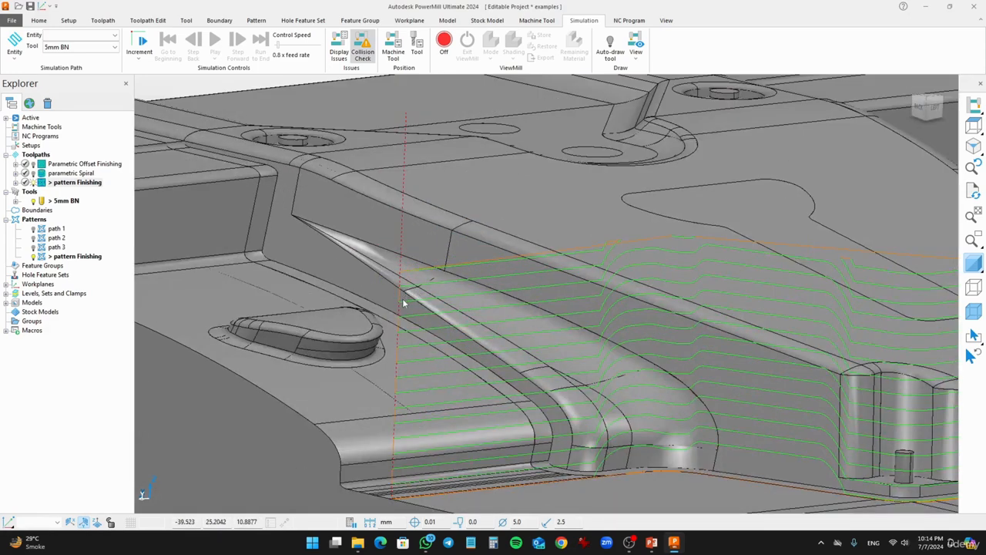
scroll(403, 303, down, 5)
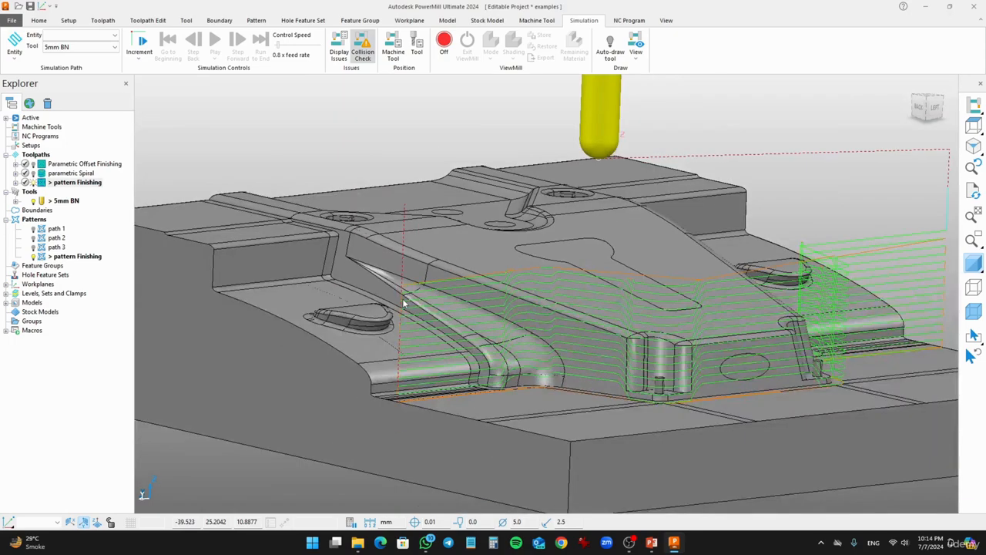
middle_drag(597, 376, 534, 349)
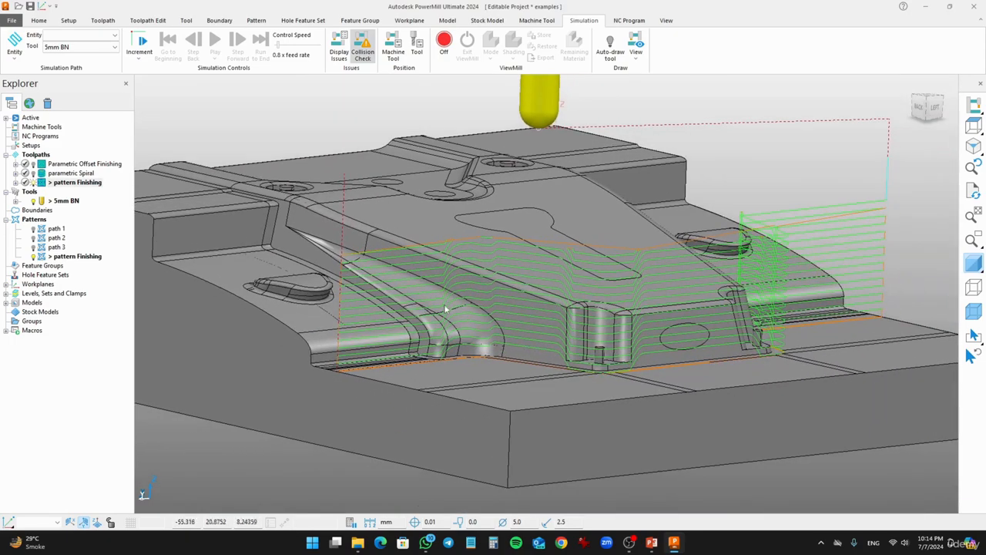
middle_drag(449, 255, 440, 298)
scroll(440, 300, down, 2)
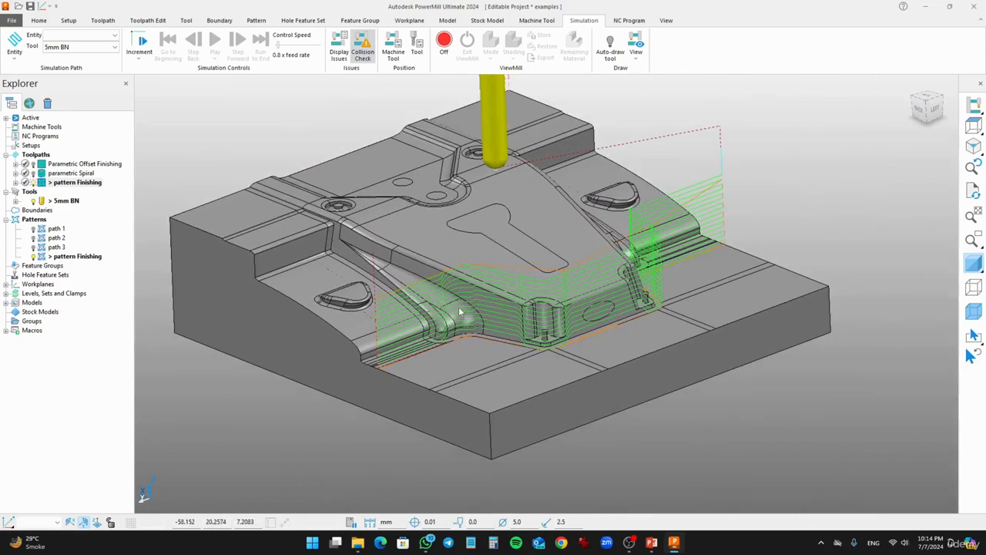
middle_drag(463, 310, 421, 226)
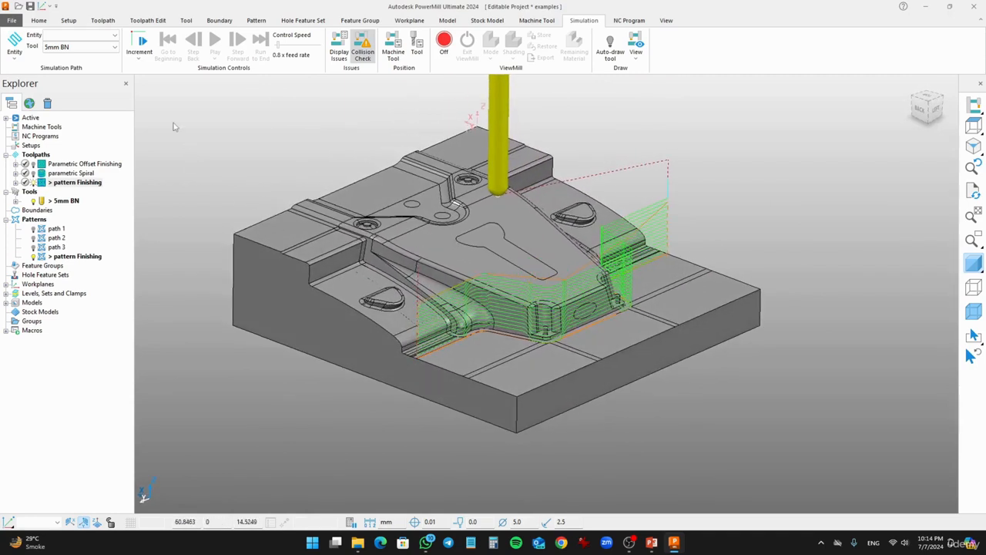
Create a toolpath with the Profile Finishing strategy and name it "profile finishing".
click(103, 20)
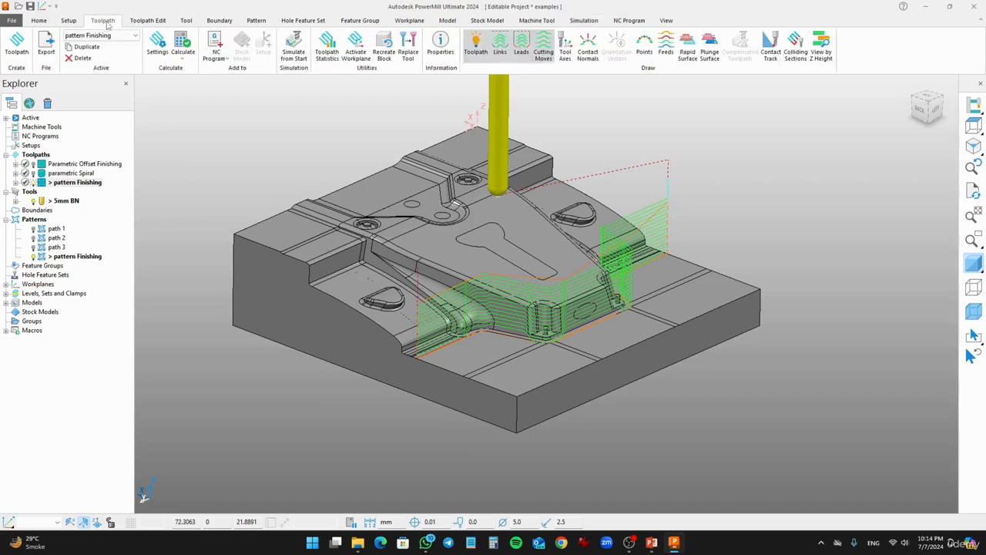
click(17, 45)
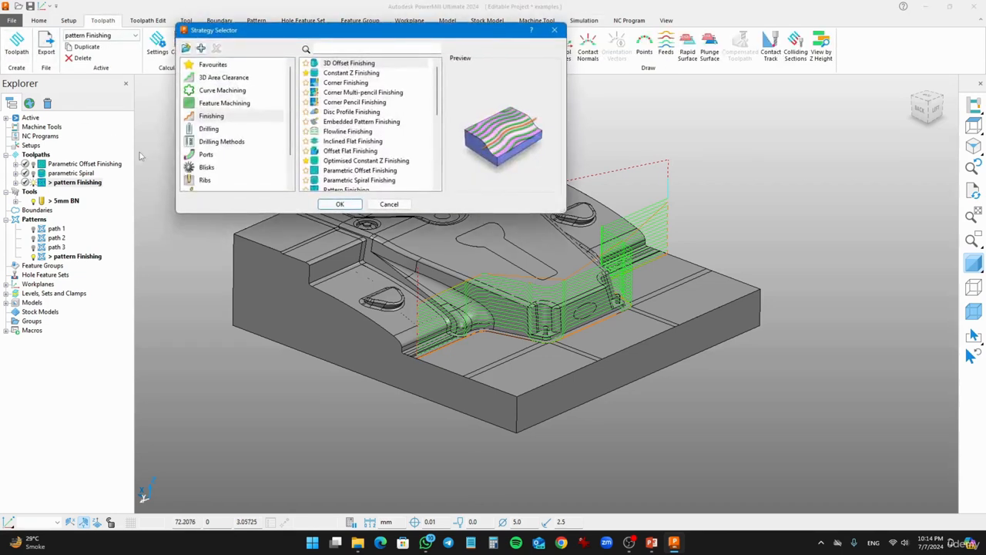
click(203, 119)
scroll(360, 171, down, 1)
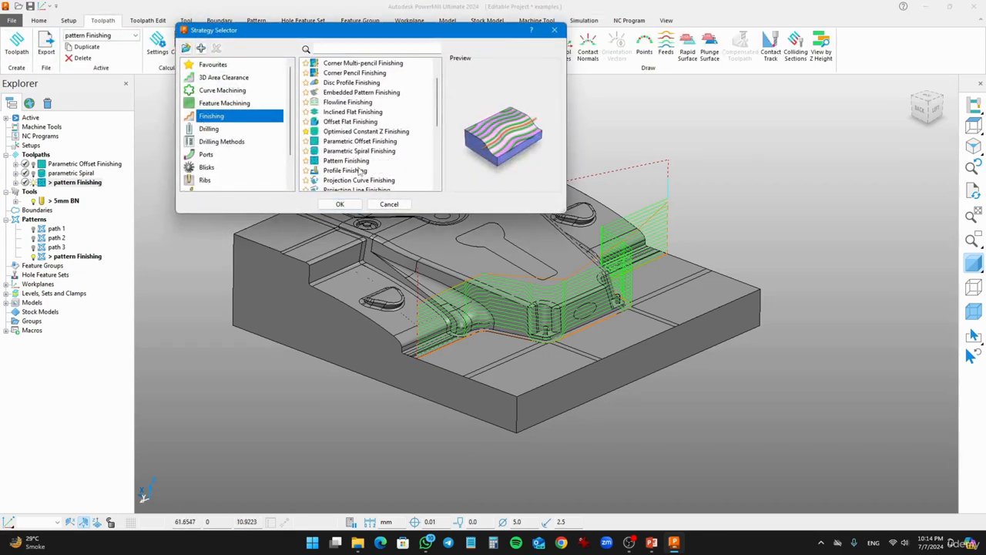
scroll(356, 166, down, 1)
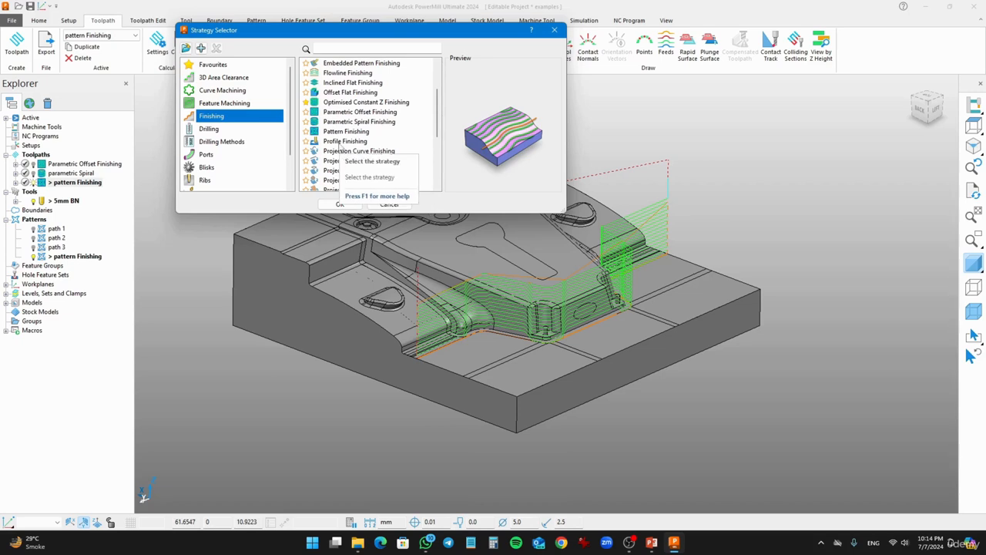
click(340, 143)
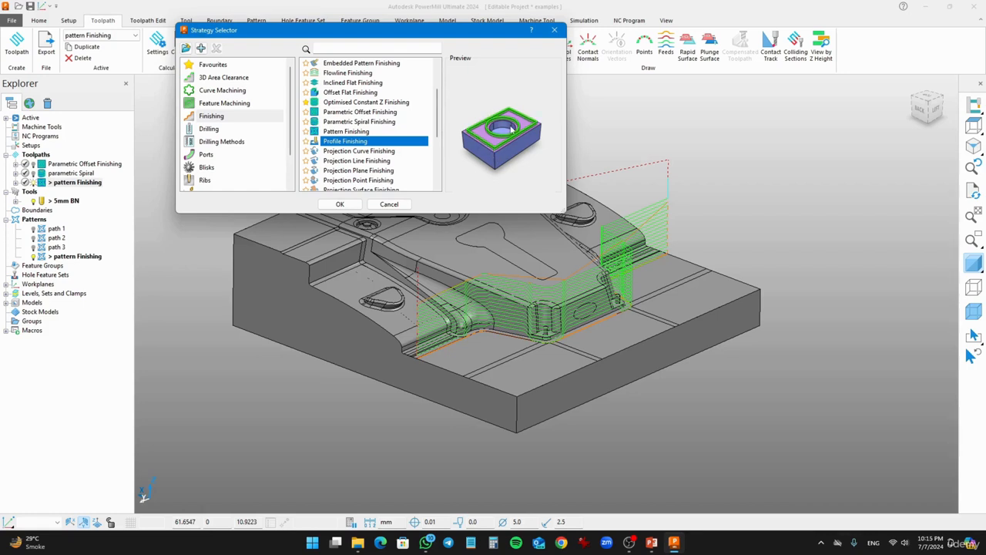
click(339, 204)
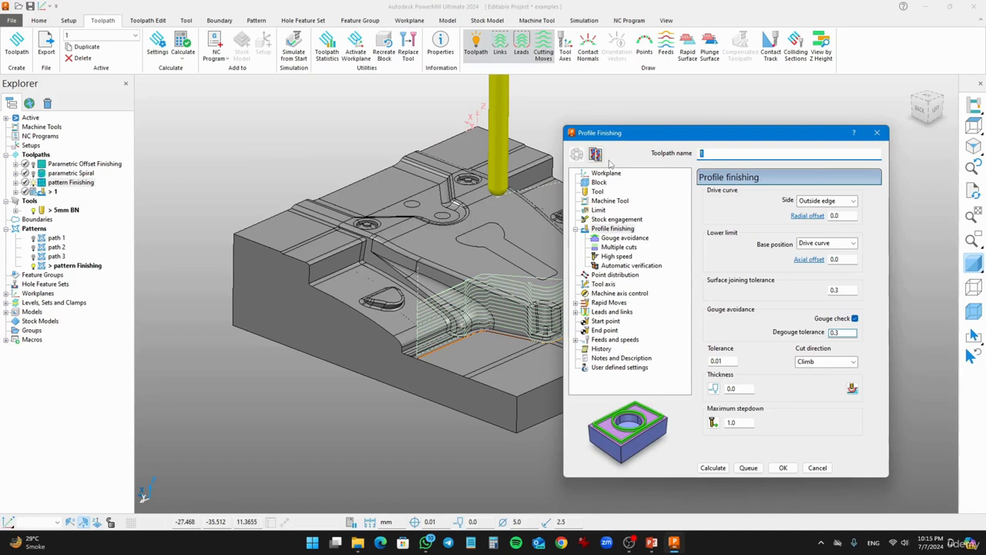
text(profile finishing)
Check the new toolpath's block limits and ball nosed tool settings, ending on the main profile finishing parameters.
click(599, 182)
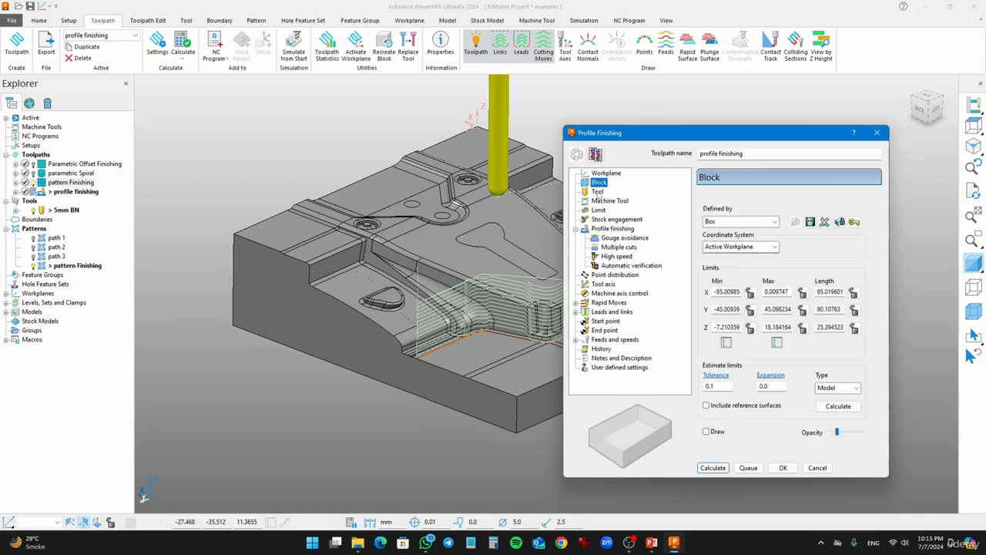
click(598, 192)
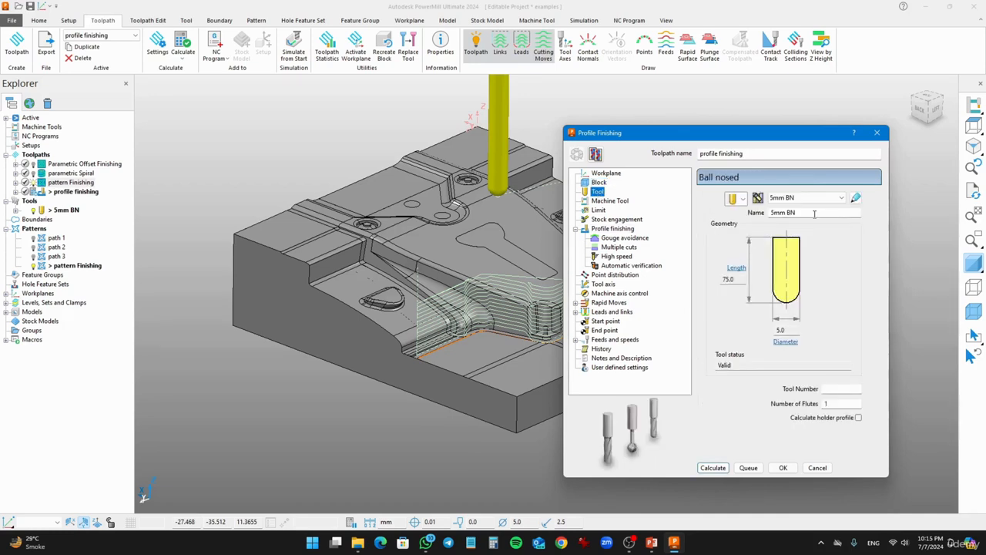
drag(815, 215, 697, 221)
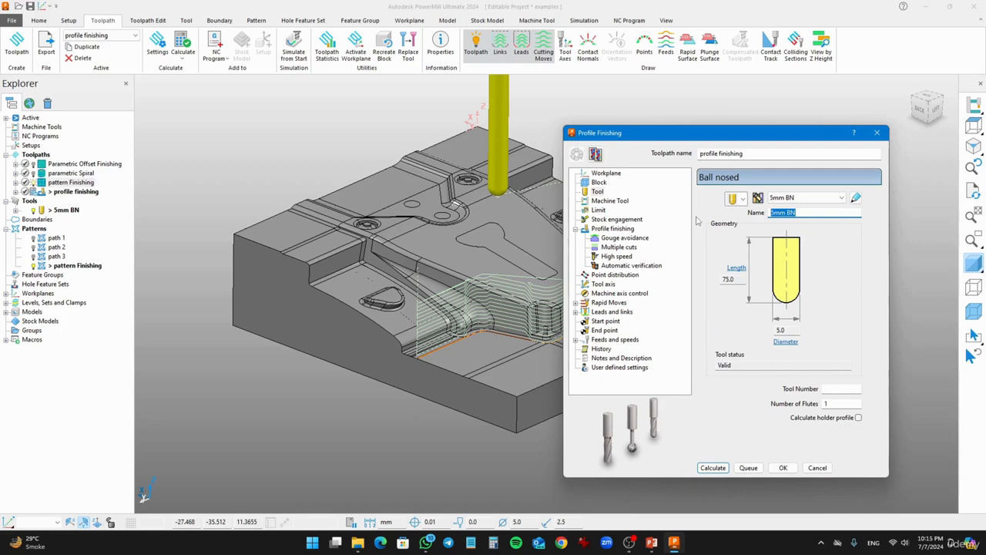
click(614, 229)
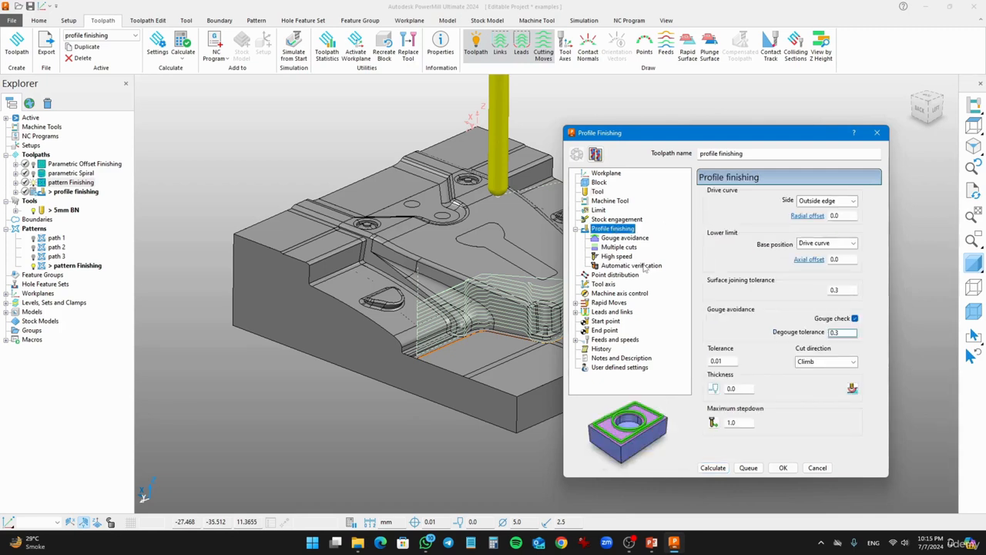
Select the large raised top surface surrounding the keyhole-shaped area as the surface to profile.
drag(720, 136, 244, 108)
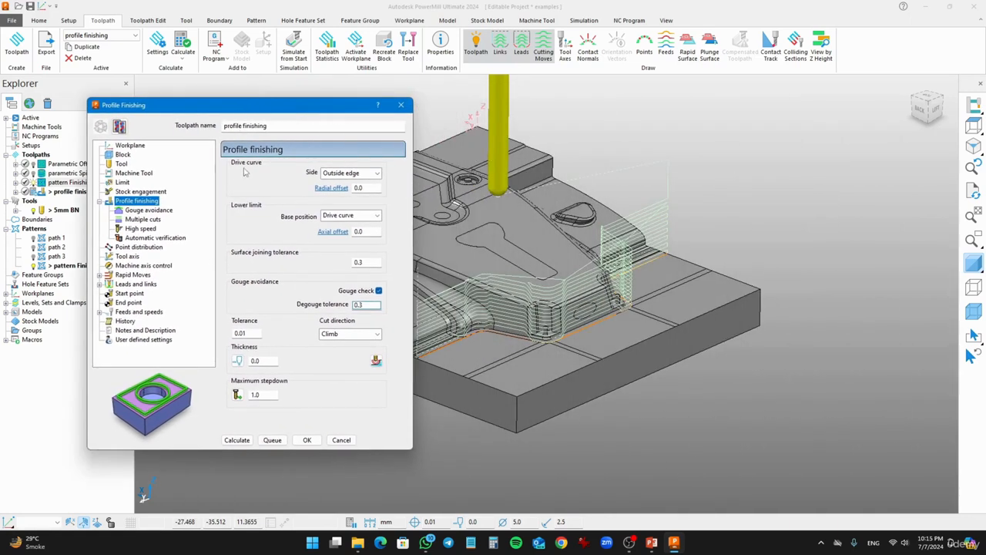
mouse_move(240, 168)
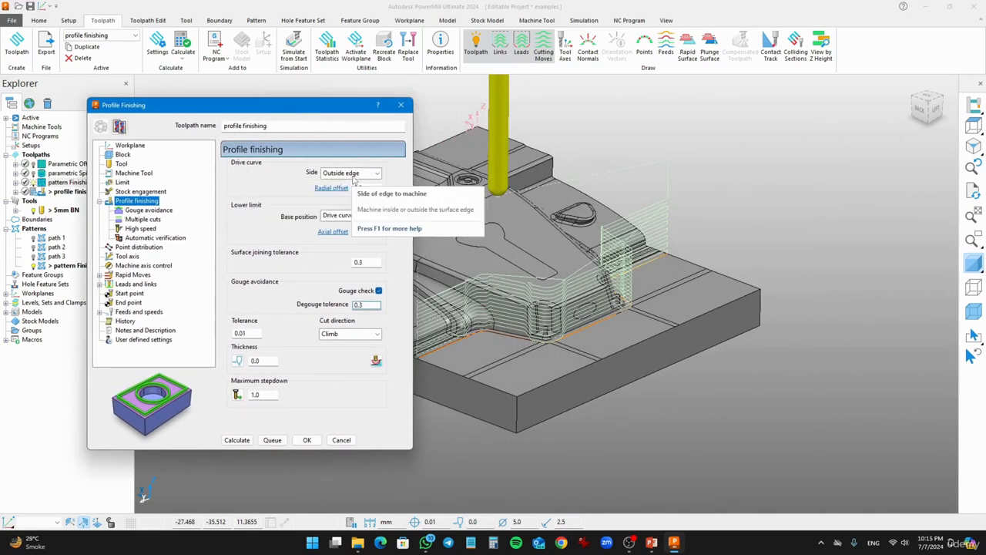
drag(336, 108, 265, 113)
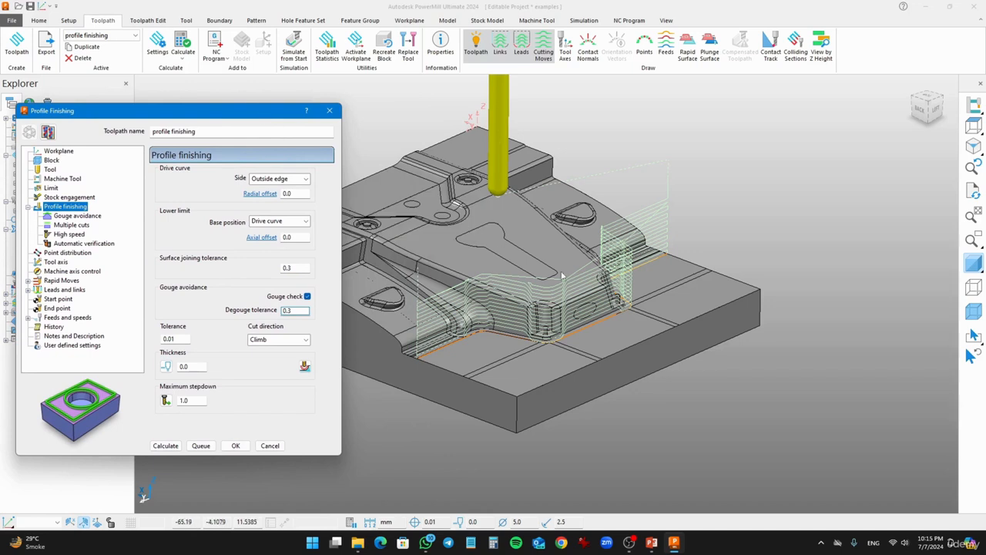
shift+middle_drag(563, 276, 688, 277)
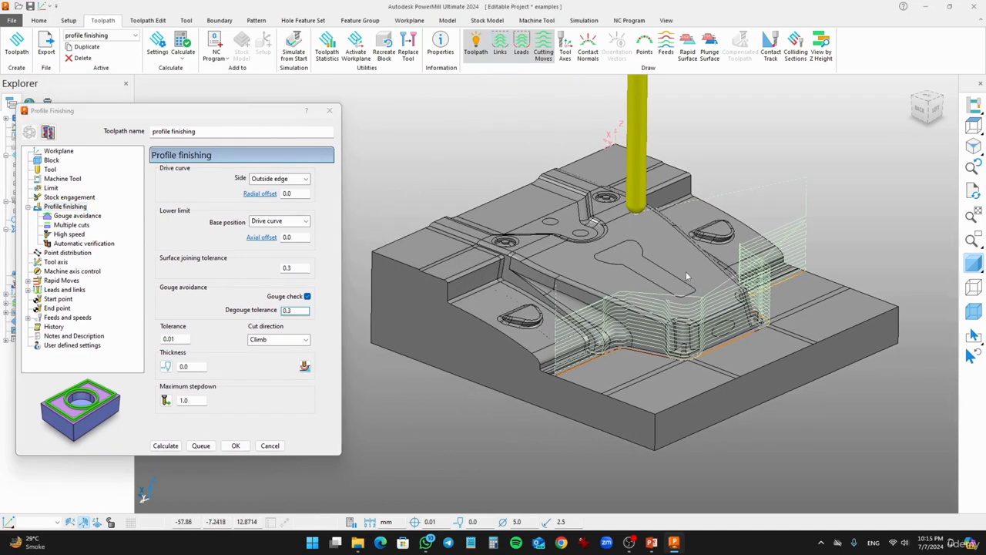
middle_drag(686, 271, 602, 275)
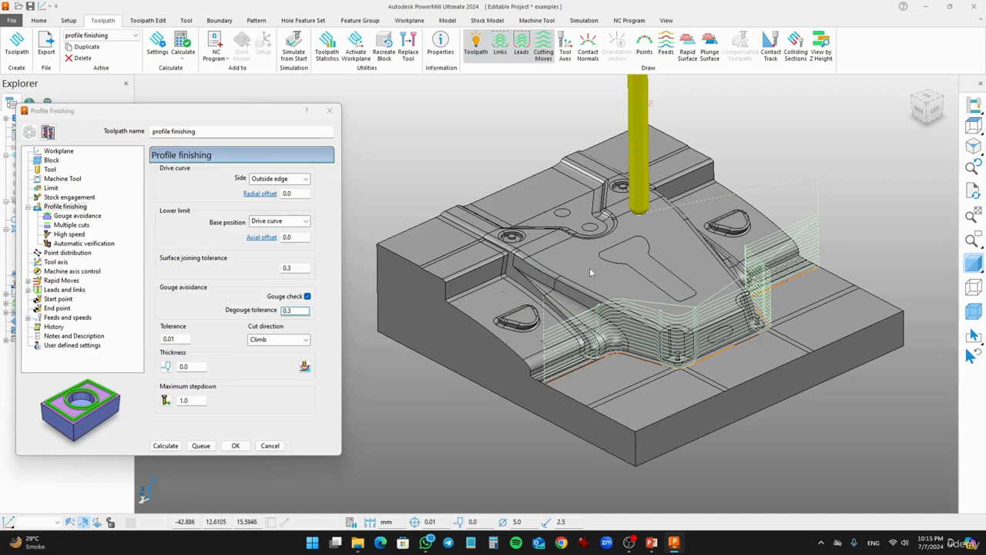
click(588, 266)
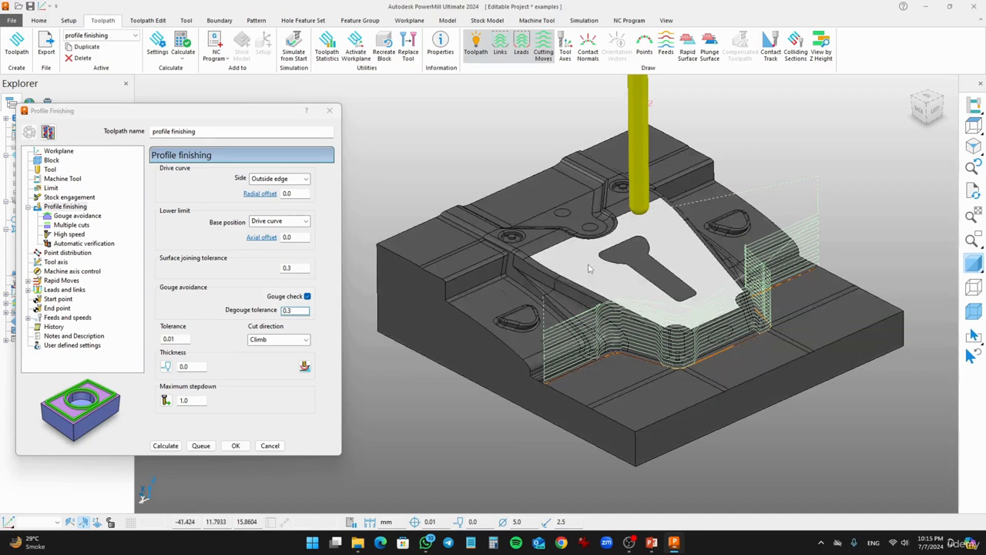
click(632, 263)
middle_drag(501, 277, 564, 271)
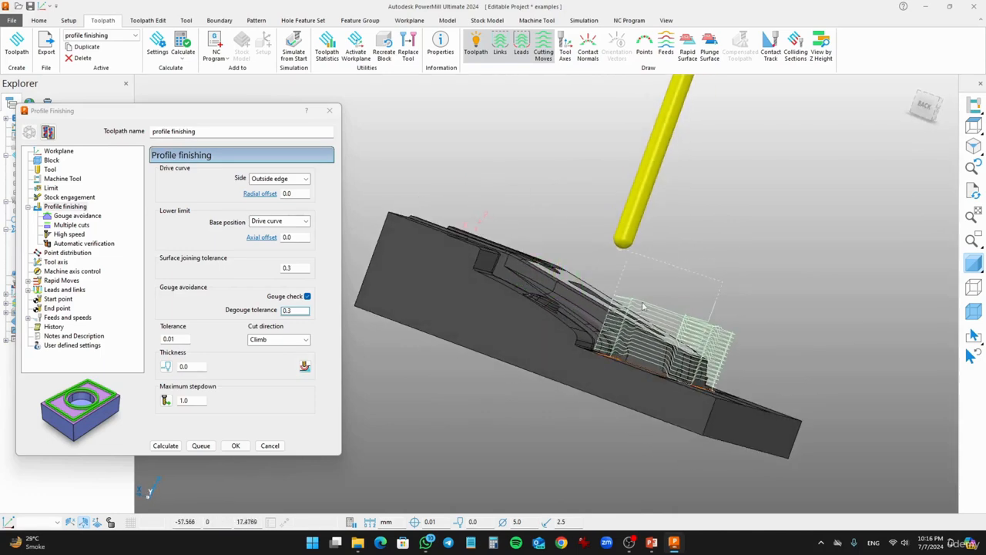
middle_drag(644, 306, 518, 261)
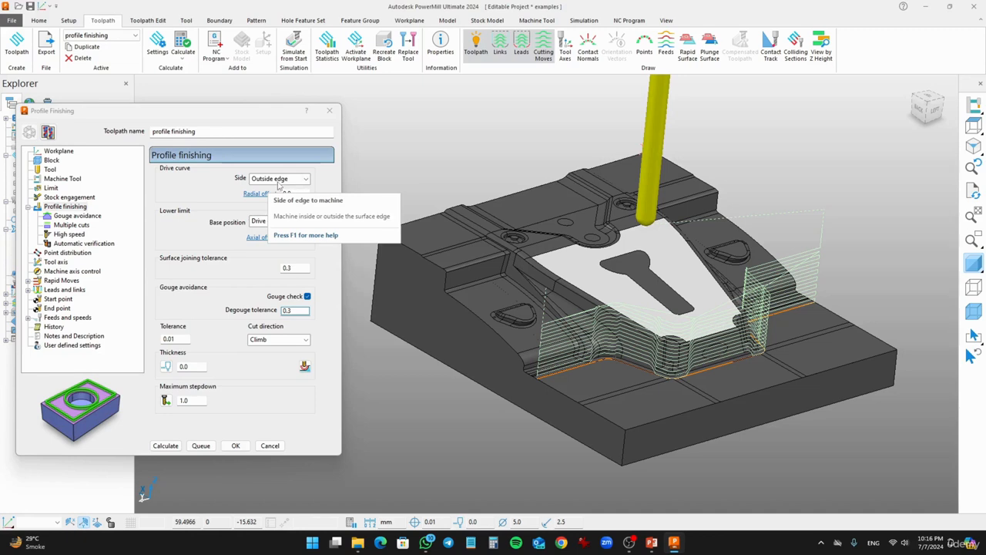
Switch the drive curve side to Inside edge and back to Outside edge.
click(279, 181)
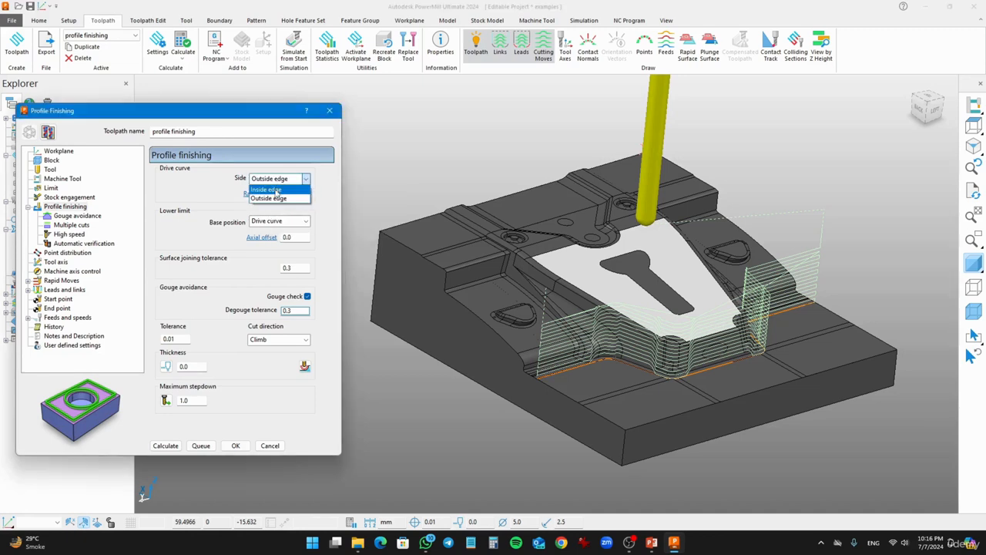
click(269, 189)
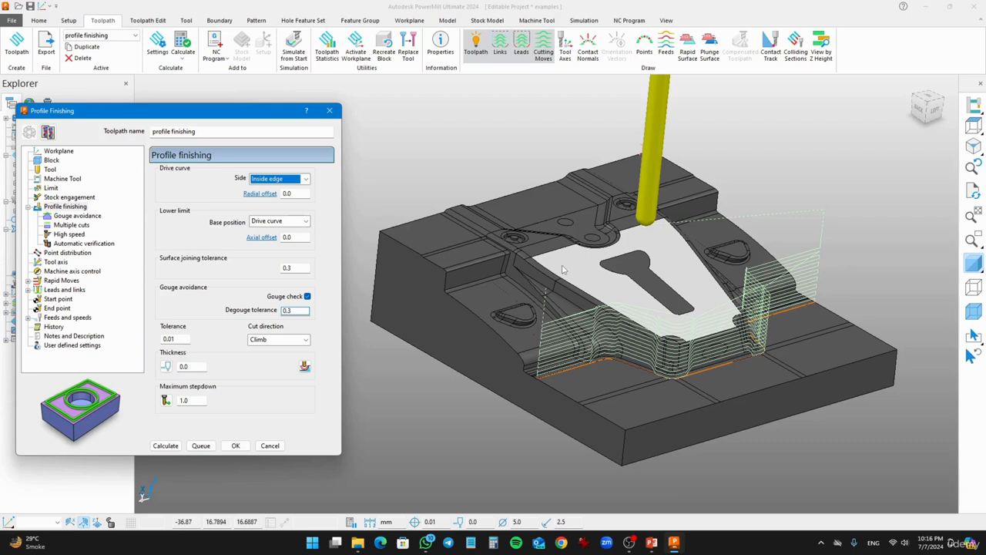
click(306, 179)
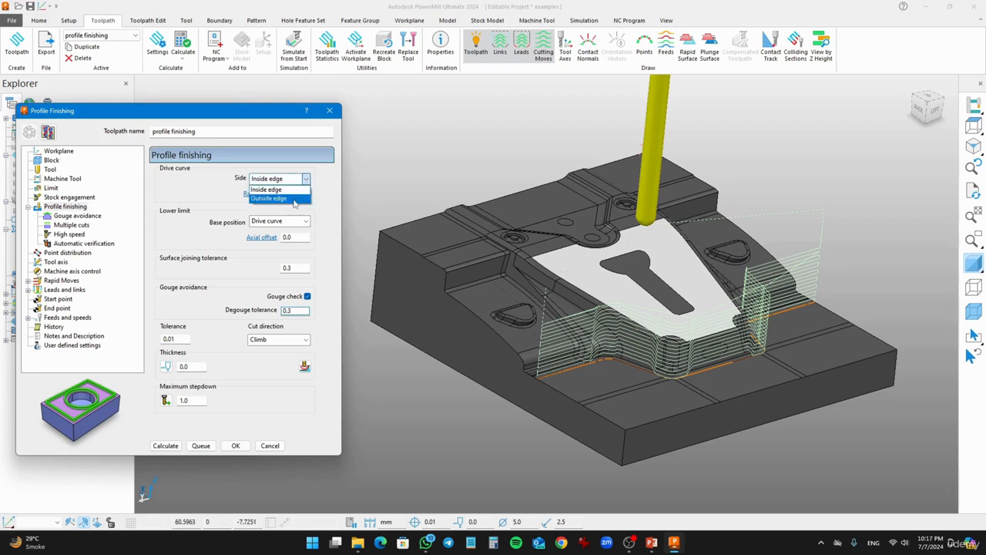
click(294, 199)
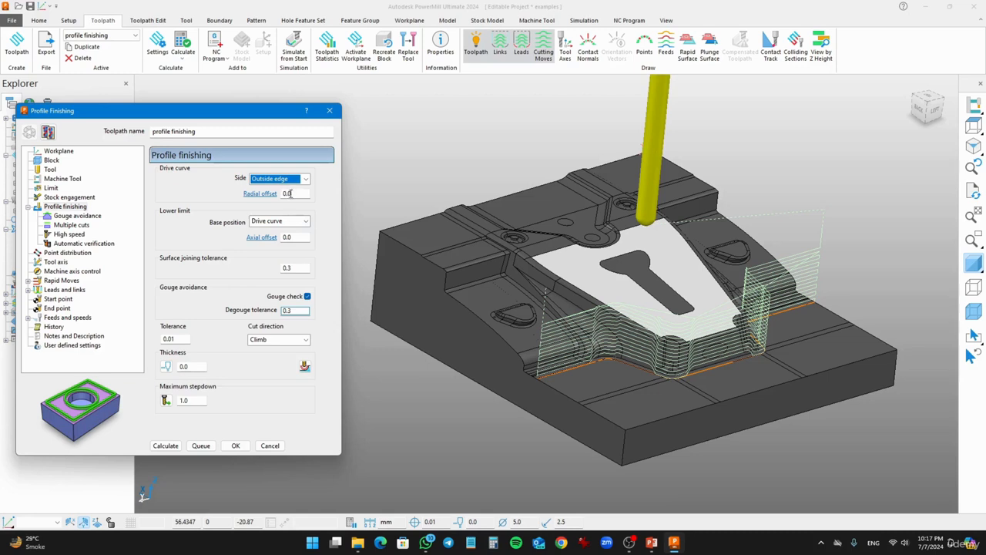
Set the drive curve side to Inside edge.
drag(296, 194, 279, 193)
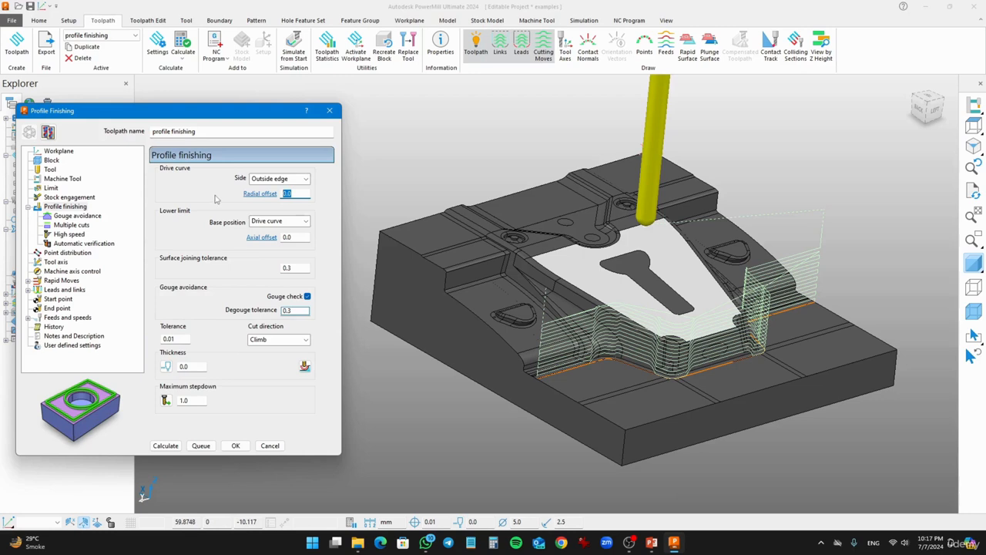
click(274, 180)
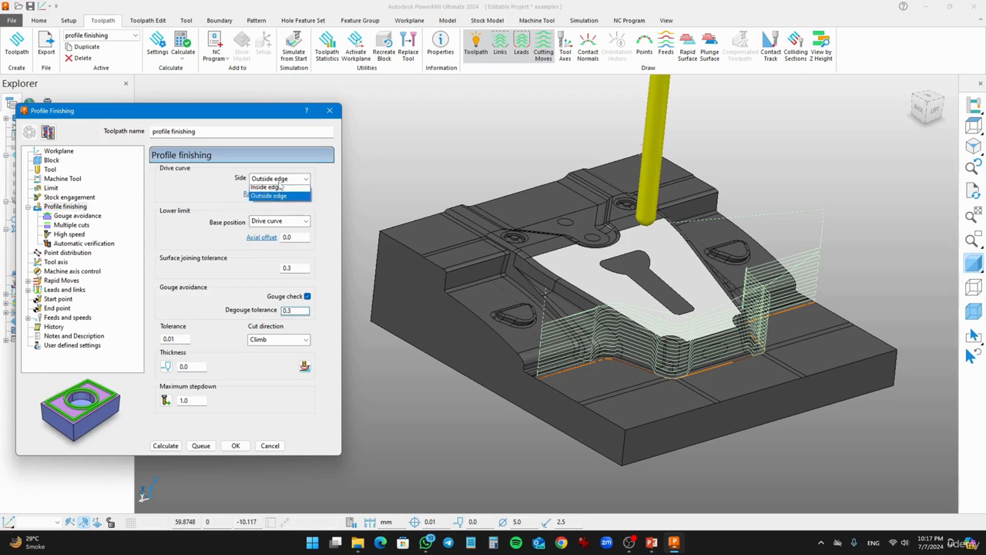
click(278, 190)
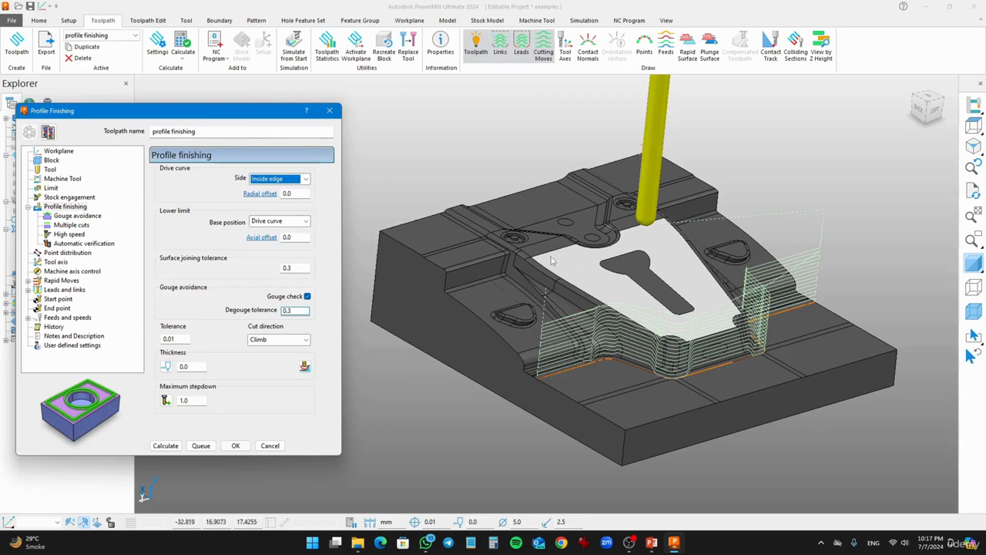
Choose Drive curve as the lower limit's base position and turn off the gouge check.
middle_drag(682, 336, 539, 268)
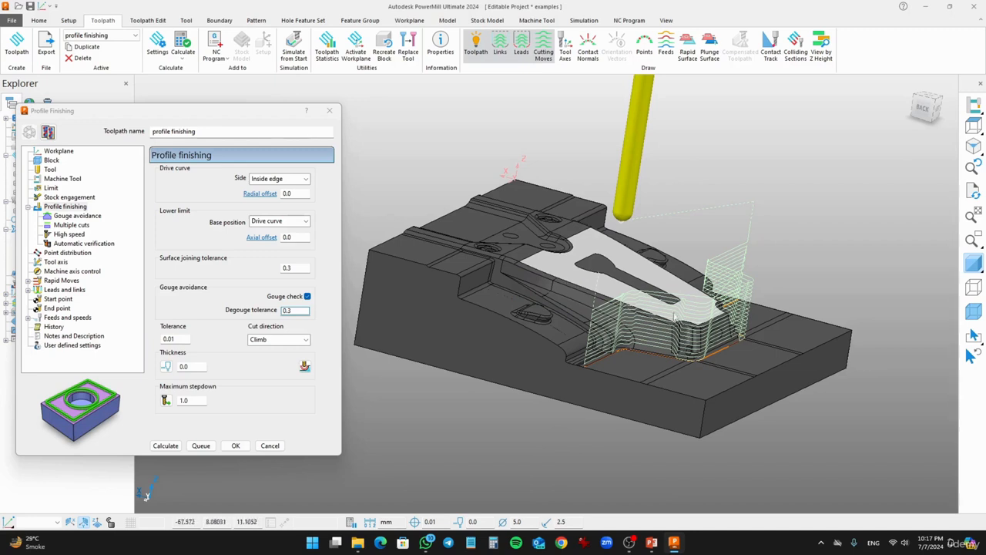
click(279, 222)
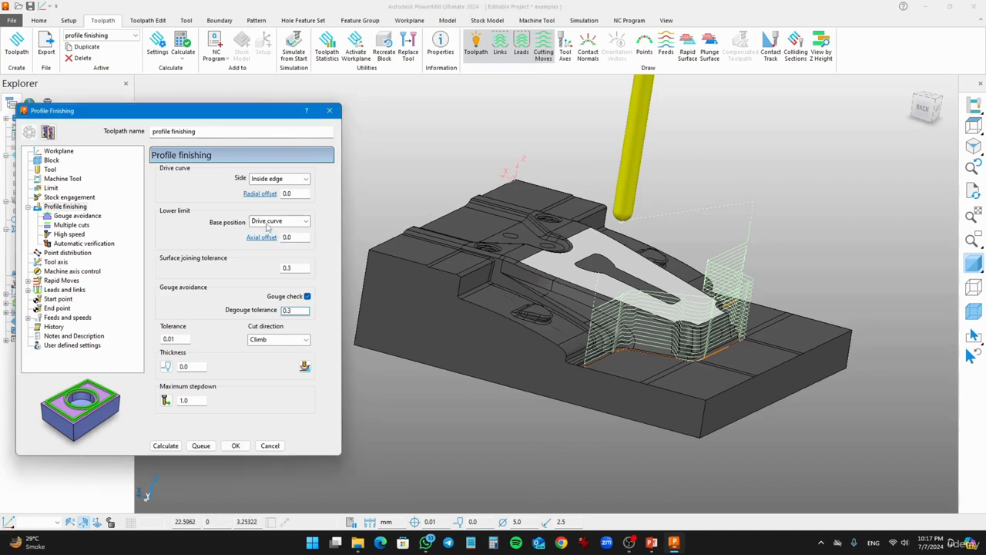
click(267, 241)
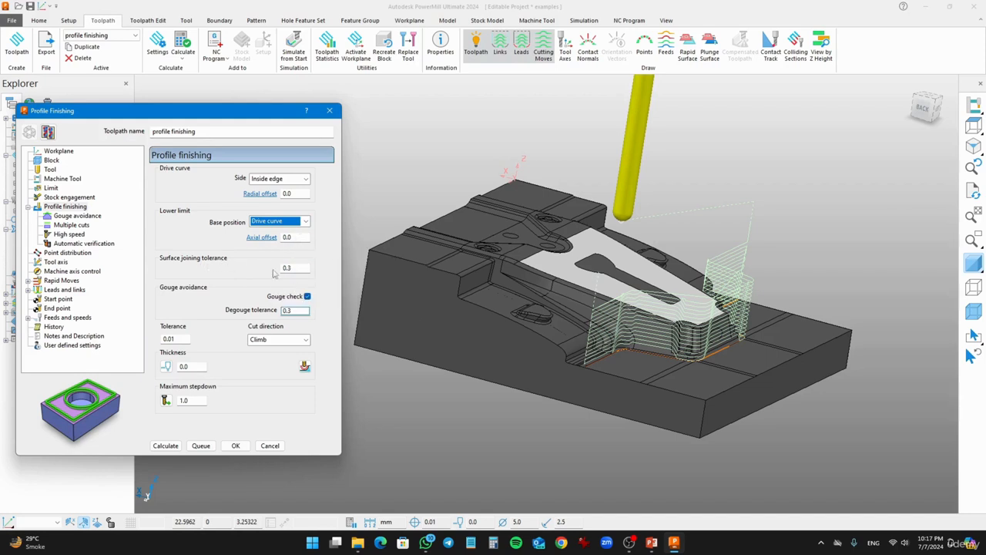
double_click(299, 269)
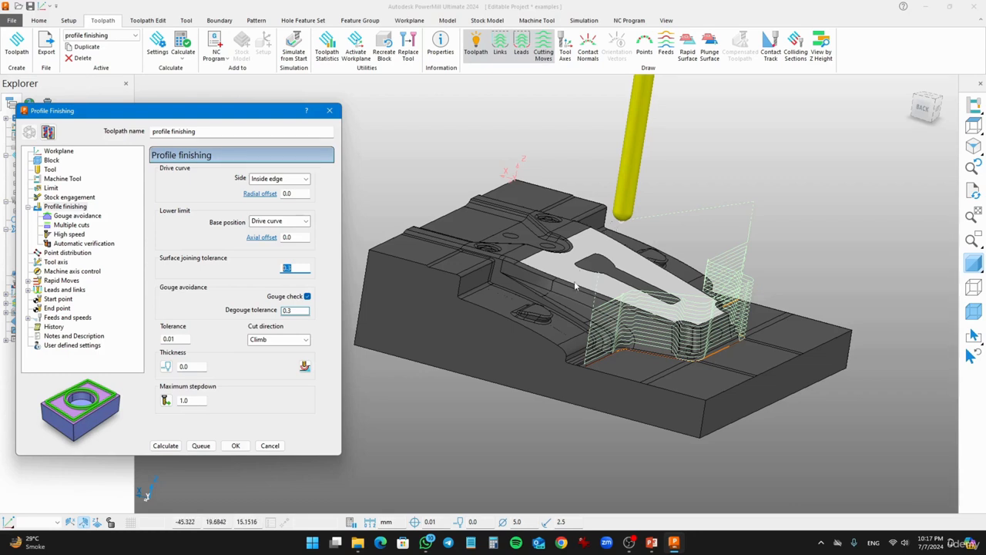
click(307, 297)
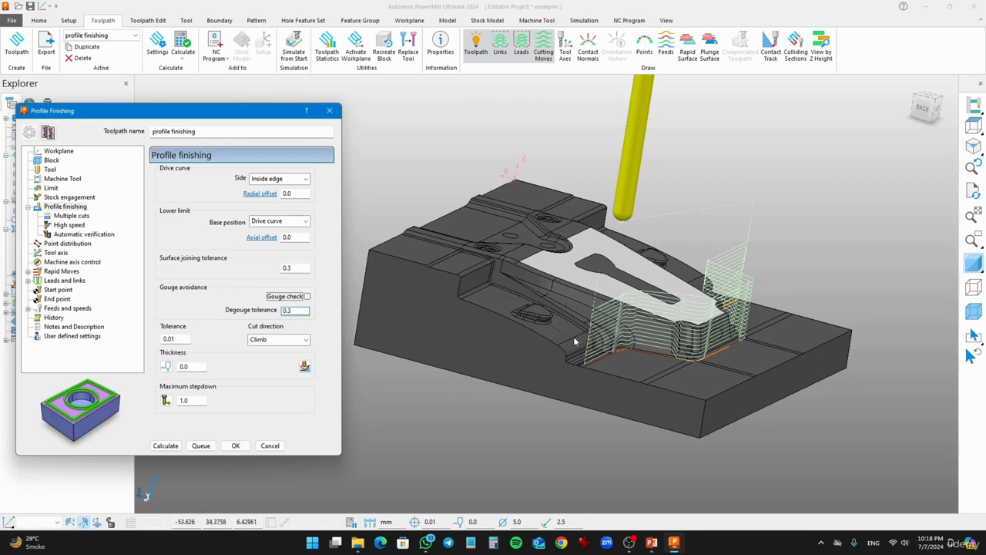
Turn the gouge check back on and keep Climb as the cut direction, reviewing the tolerance, thickness and stepdown values.
click(307, 296)
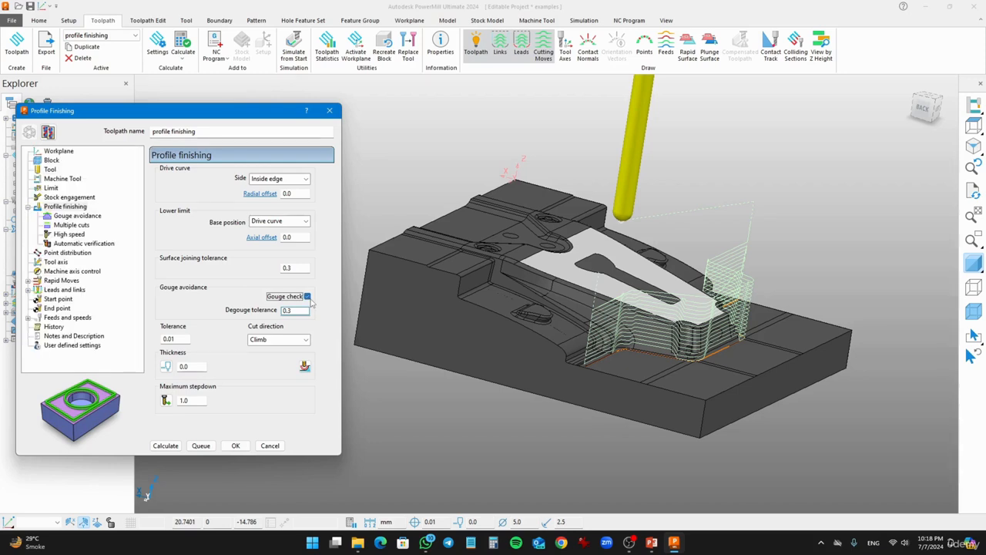
drag(180, 338, 92, 335)
drag(201, 367, 123, 369)
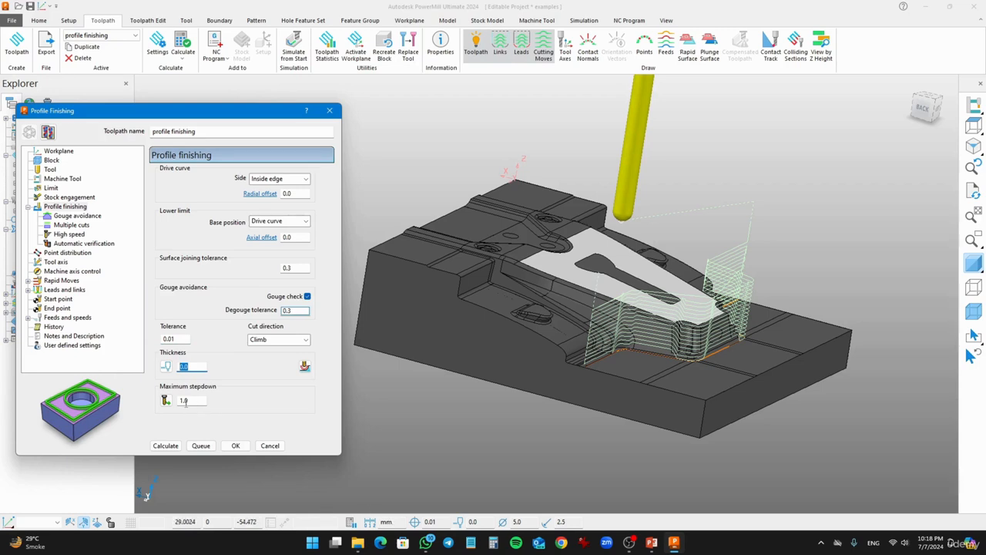
drag(202, 401, 115, 406)
drag(199, 401, 104, 410)
click(295, 343)
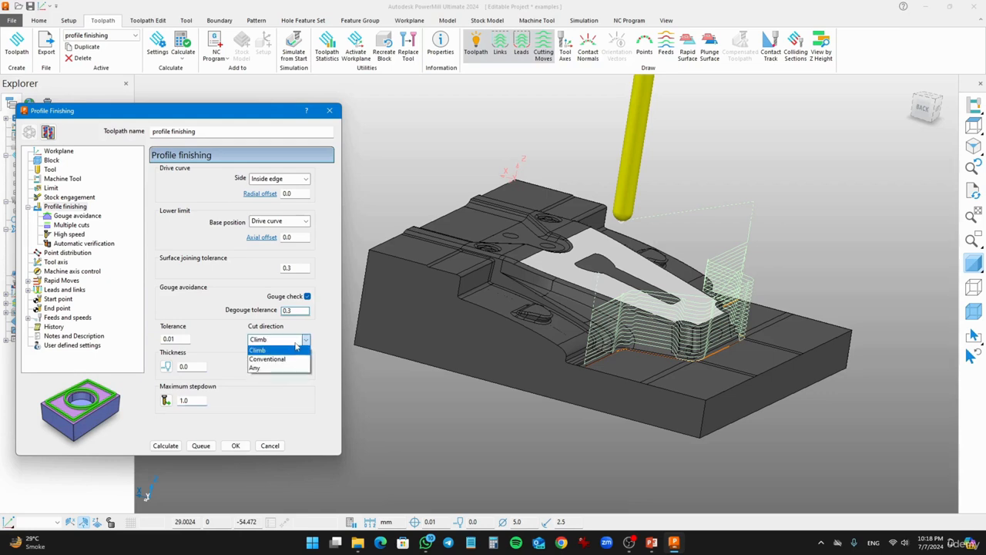
click(295, 349)
Set the multiple cuts mode to Off, check the feeds and speeds, and calculate the profile finishing toolpath.
click(77, 217)
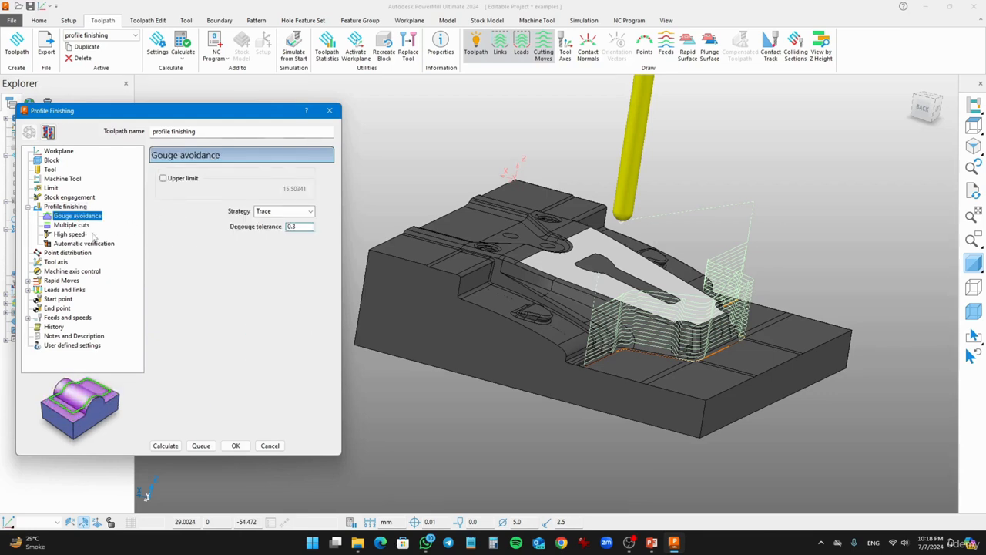
click(73, 225)
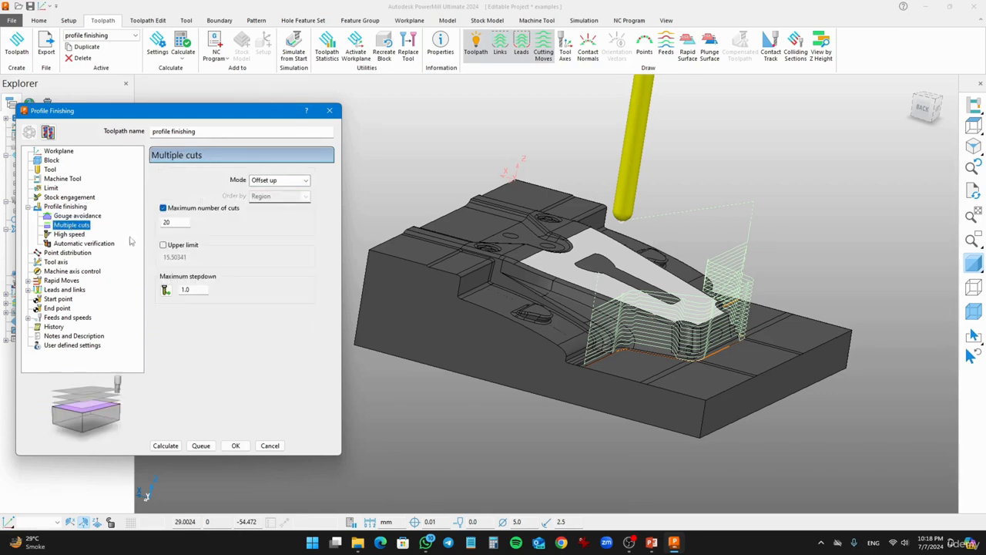
click(262, 183)
click(256, 191)
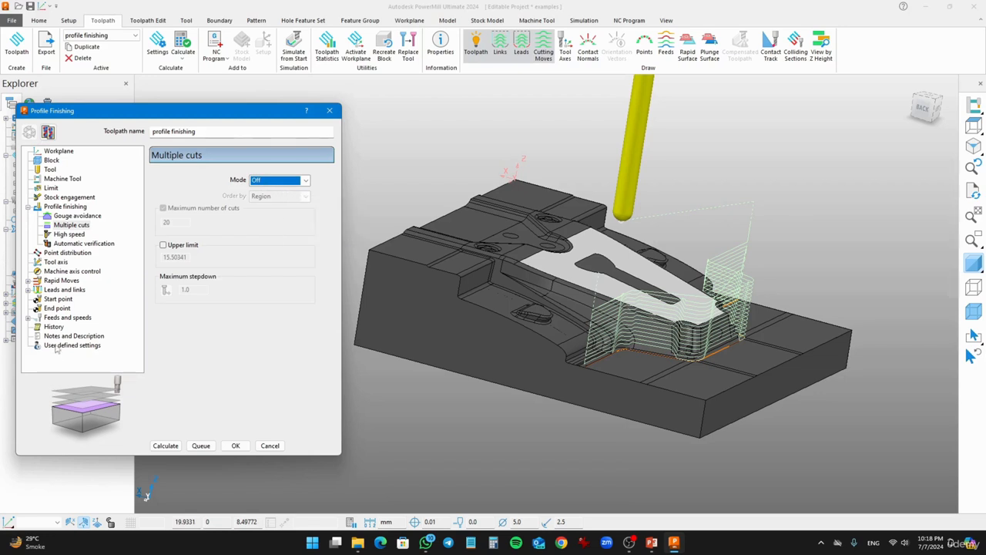
click(50, 319)
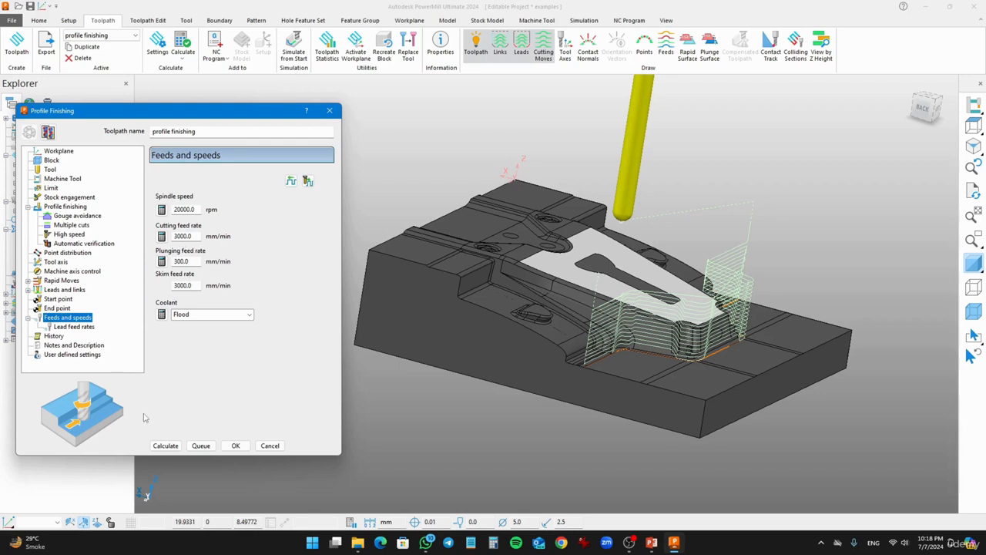
click(168, 448)
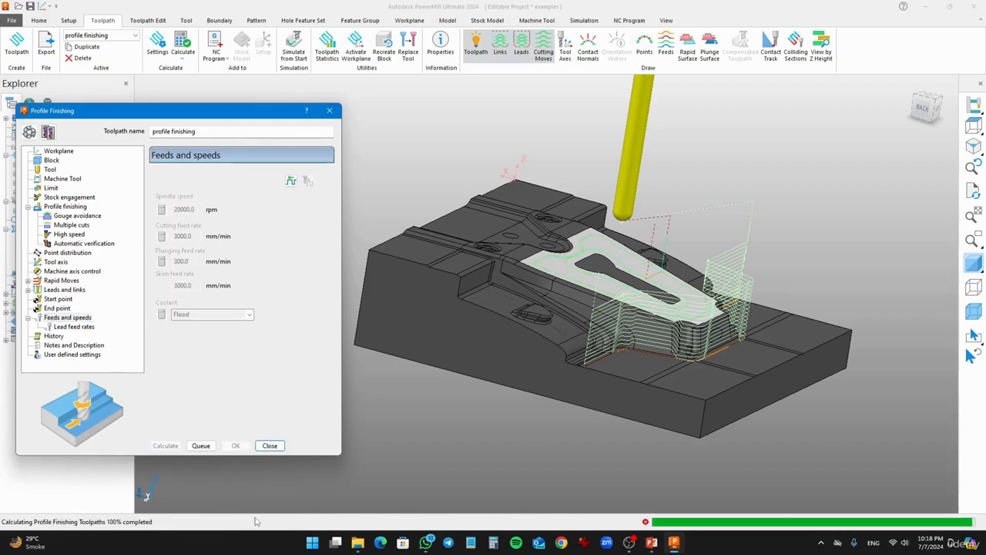
Simulate the profile finishing toolpath and examine its path along the inner and outer edges of the top surface.
middle_drag(609, 282, 595, 327)
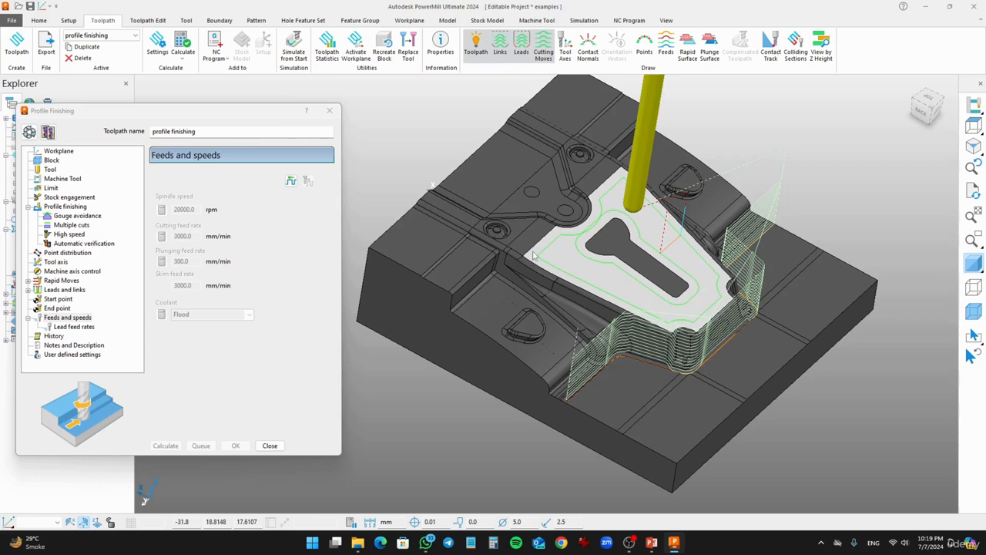
scroll(568, 264, up, 3)
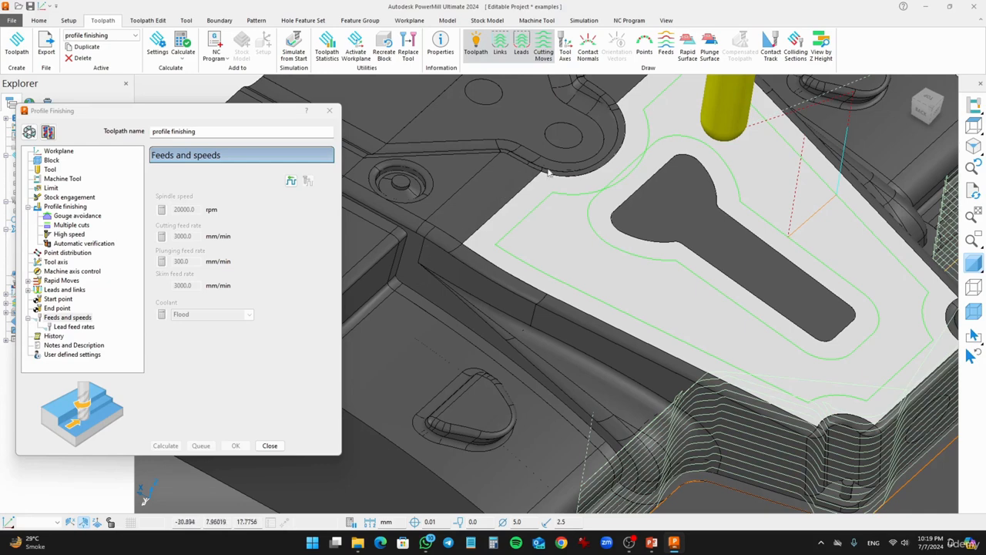
click(586, 21)
click(77, 34)
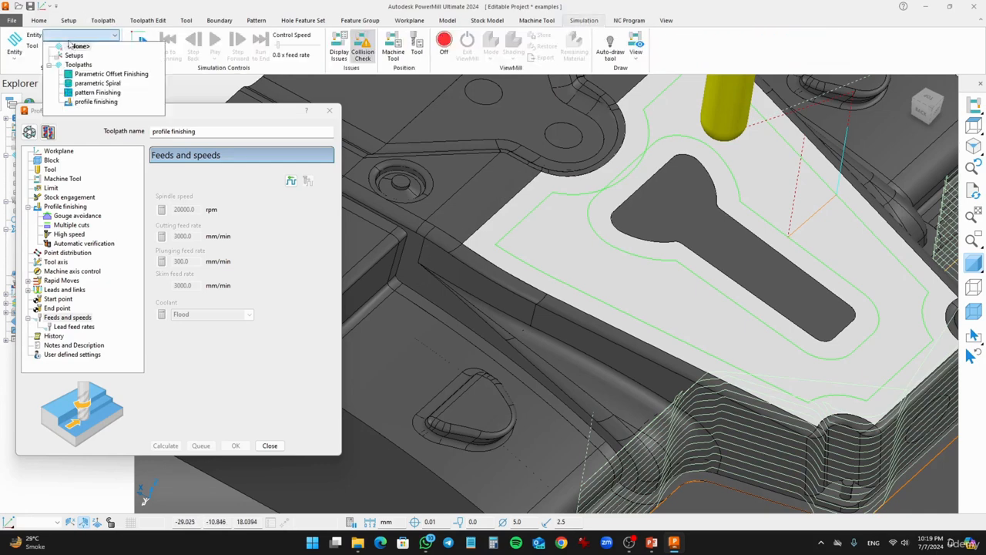
click(96, 101)
scroll(578, 282, down, 5)
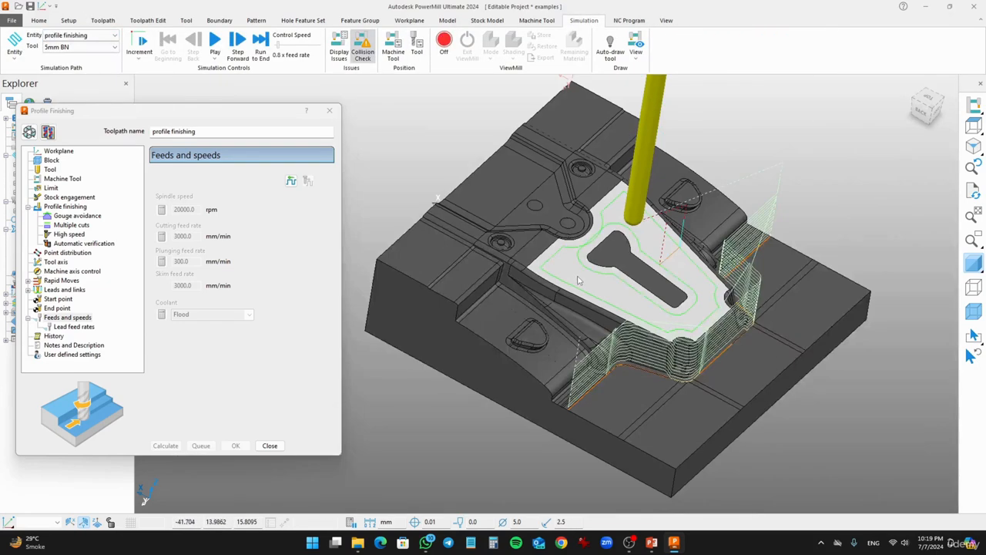
middle_drag(578, 281, 542, 251)
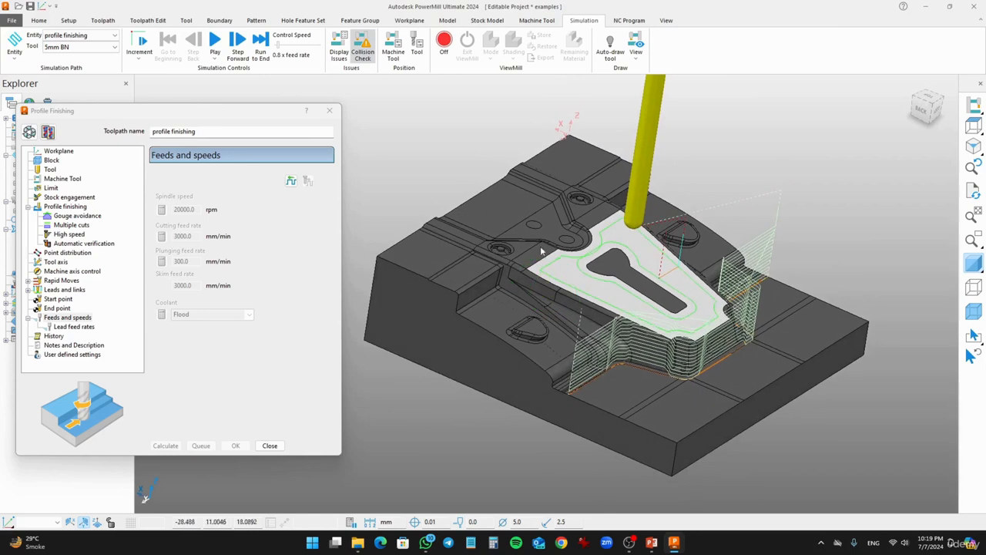
click(216, 43)
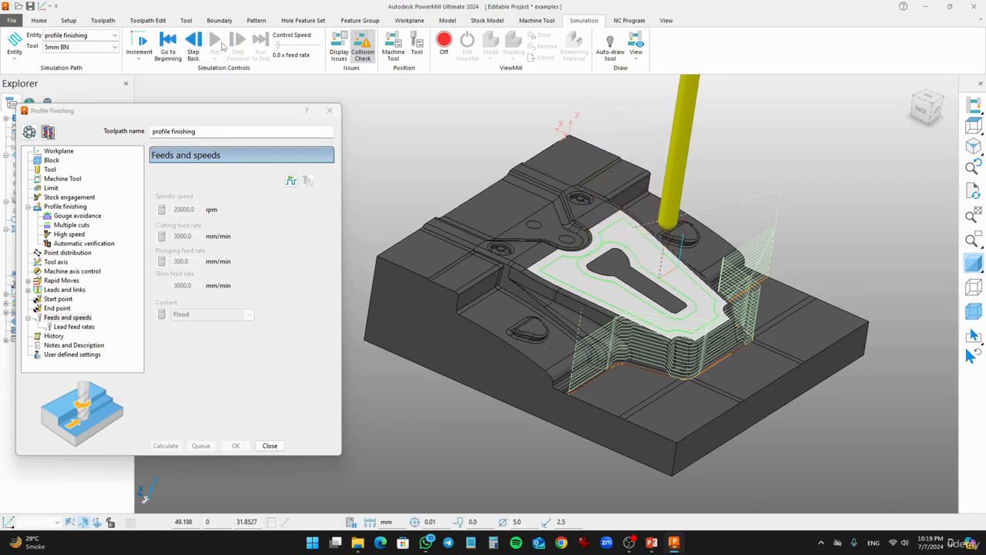
middle_drag(633, 316, 748, 290)
scroll(709, 294, up, 3)
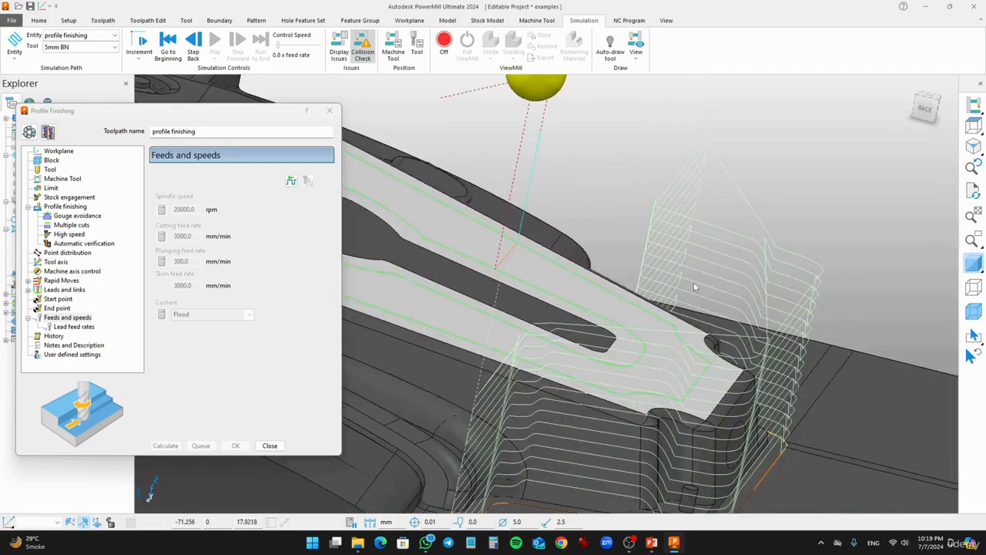
scroll(708, 308, down, 5)
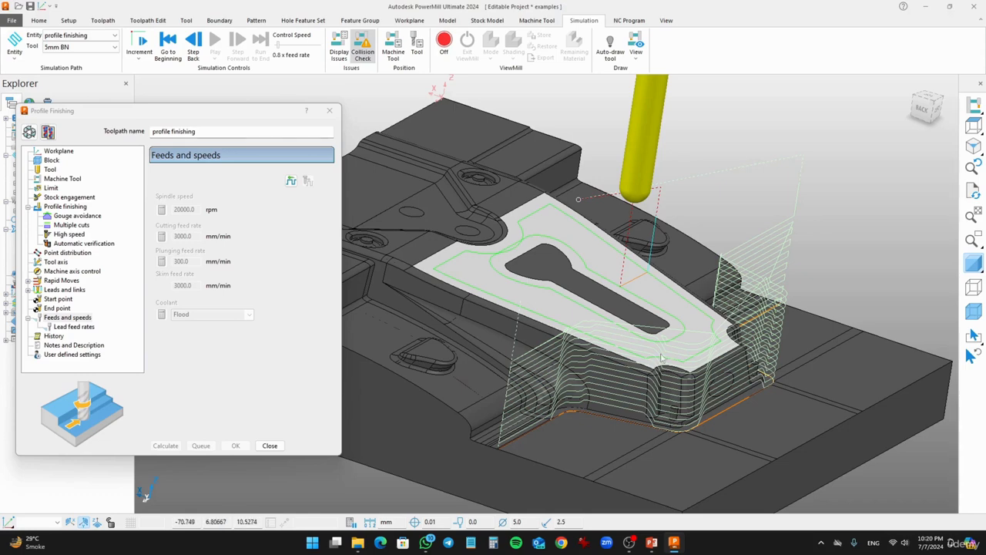
Reopen the toolpath settings, add the keyhole-shaped surface to the selection and recalculate the toolpath.
click(30, 134)
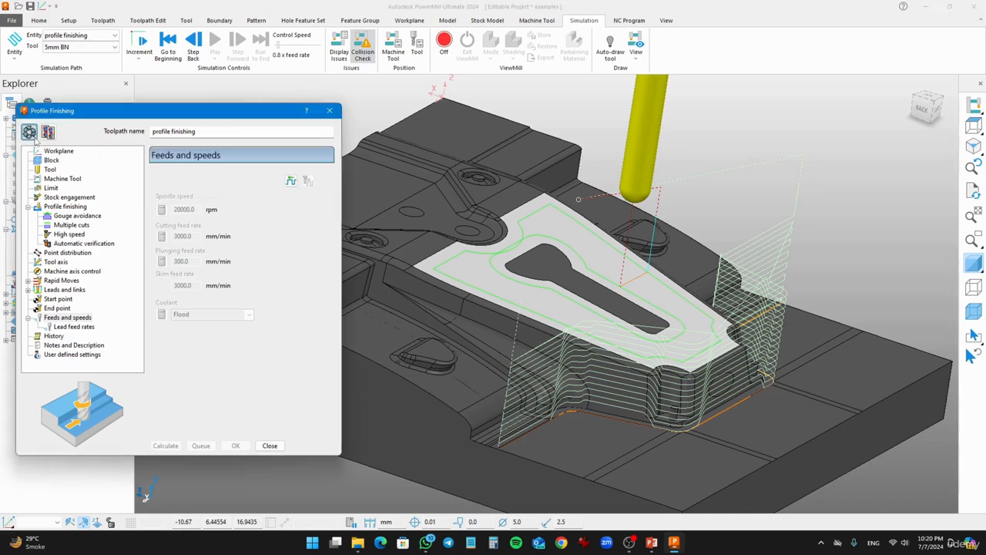
click(530, 261)
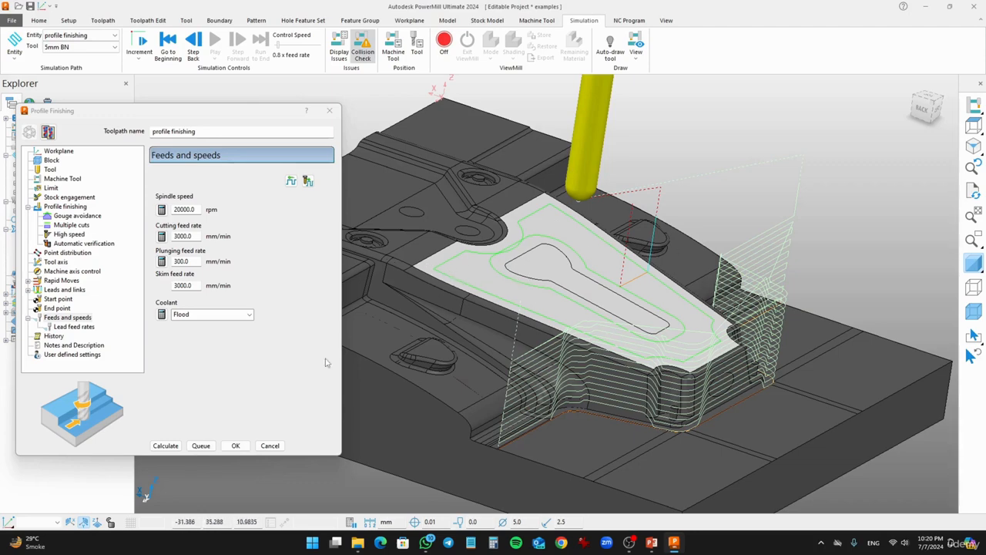
click(165, 445)
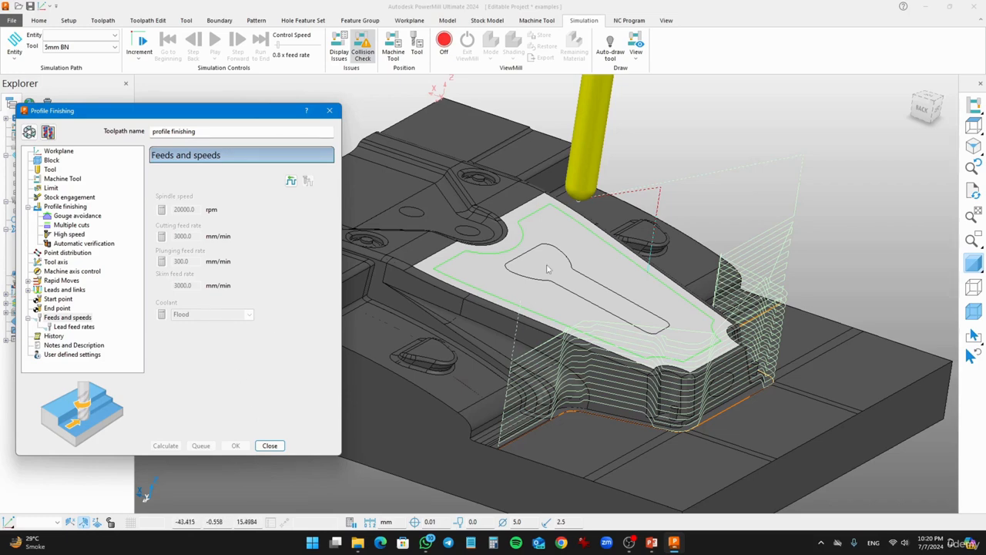
middle_drag(548, 268, 523, 280)
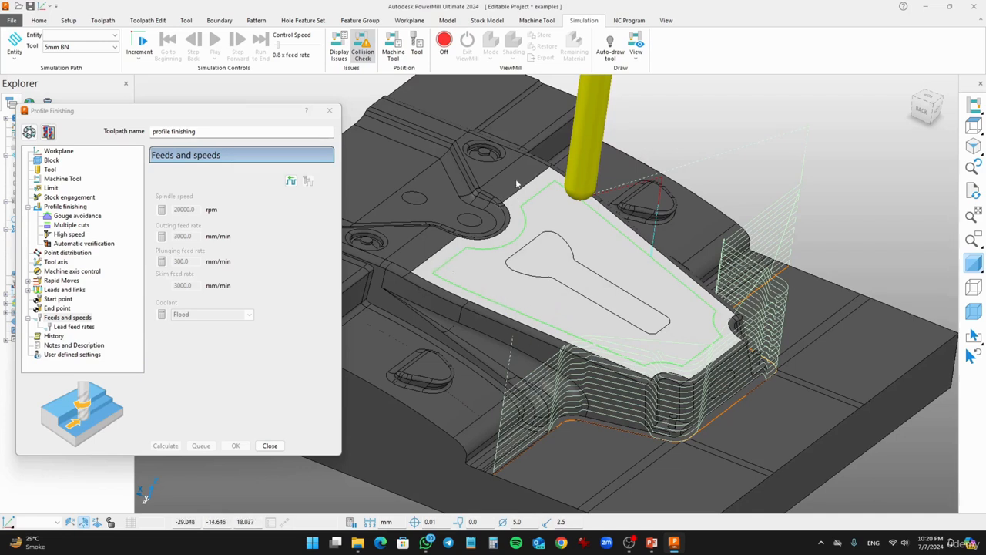
Reopen the toolpath settings, set the drive curve's radial offset to 2.5 and recalculate.
click(29, 131)
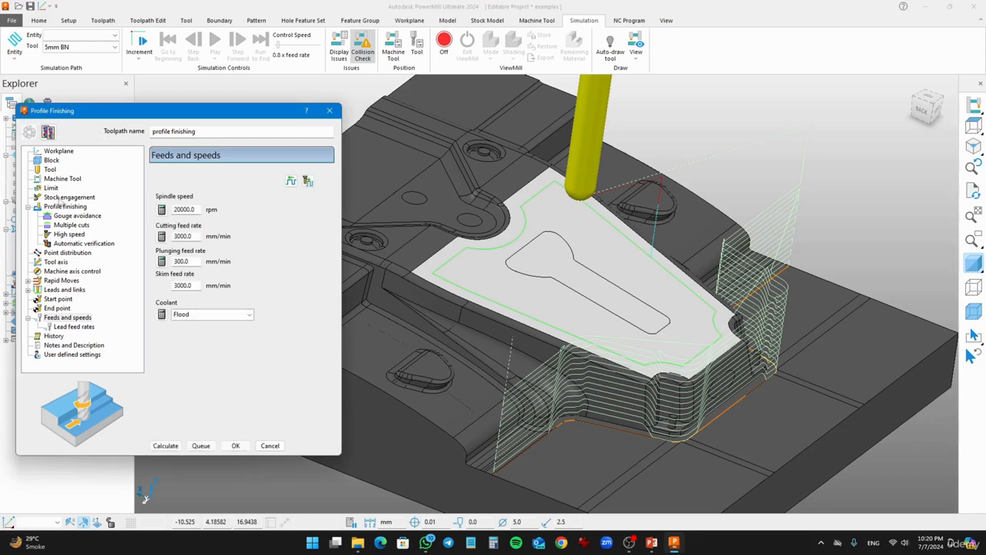
click(66, 208)
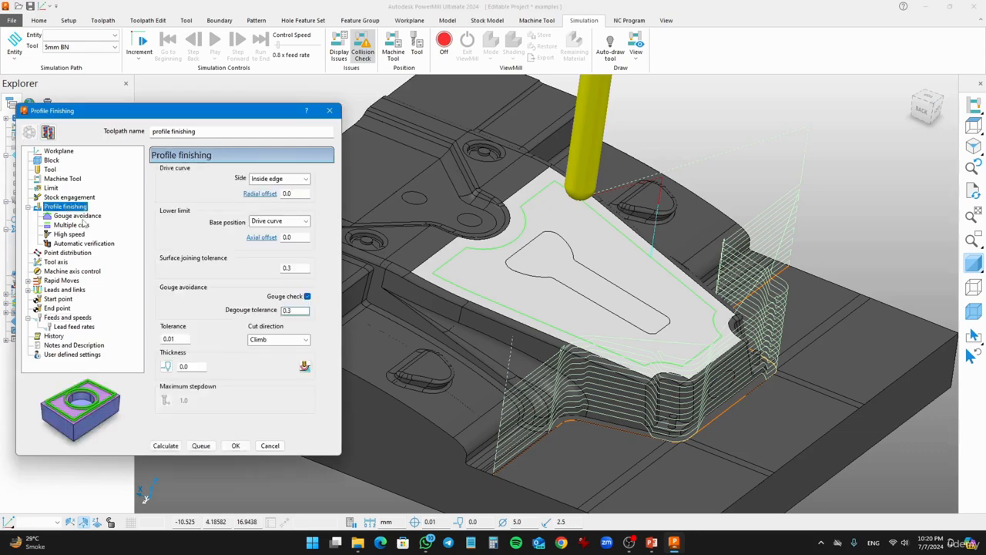
double_click(302, 193)
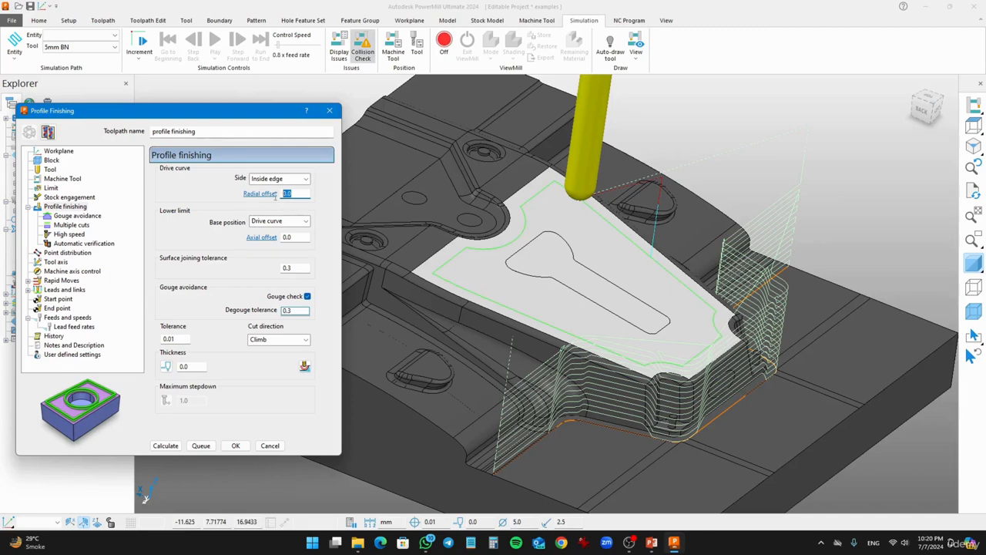
text(2.5)
click(165, 445)
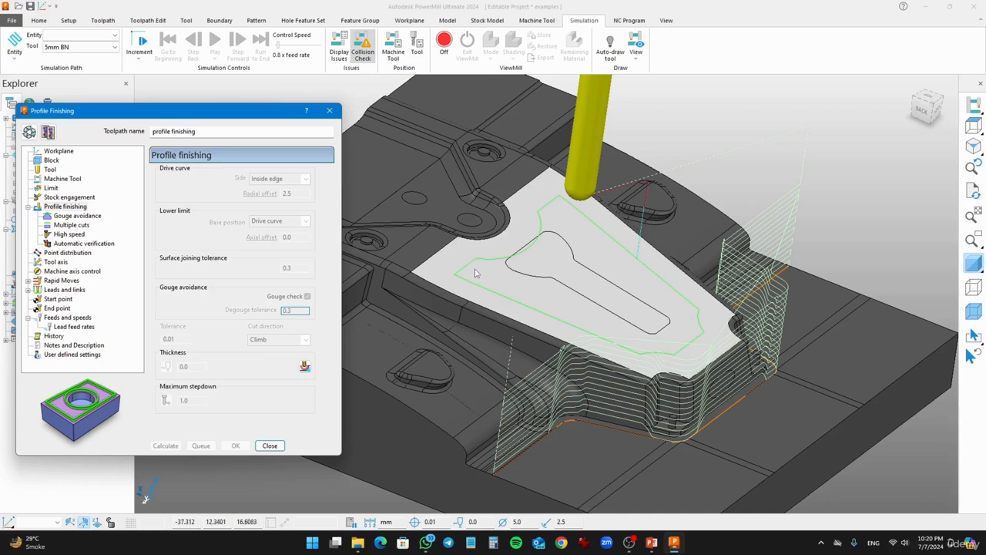
Set the drive curve's radial offset to -2.5 and recalculate the toolpath.
click(30, 131)
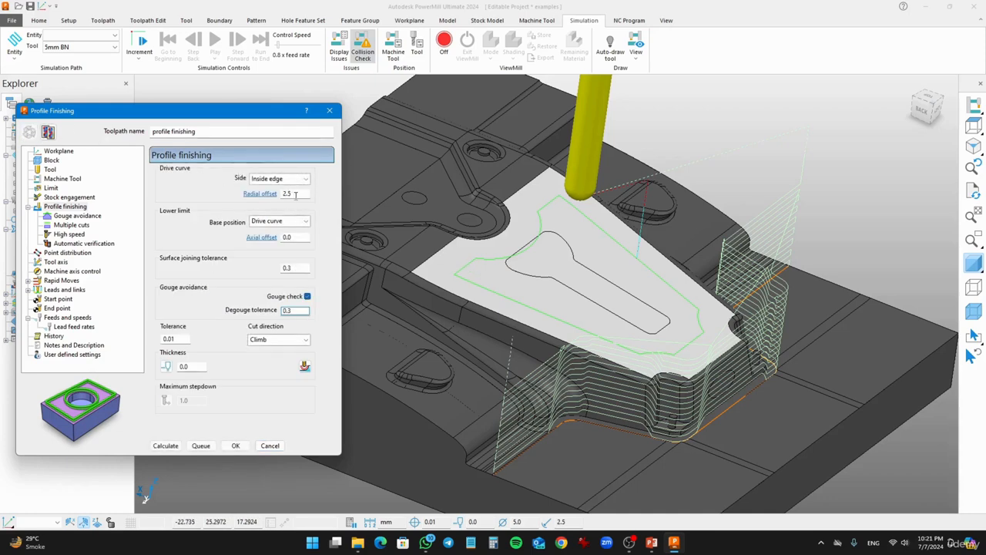
double_click(289, 193)
text(2)
click(165, 445)
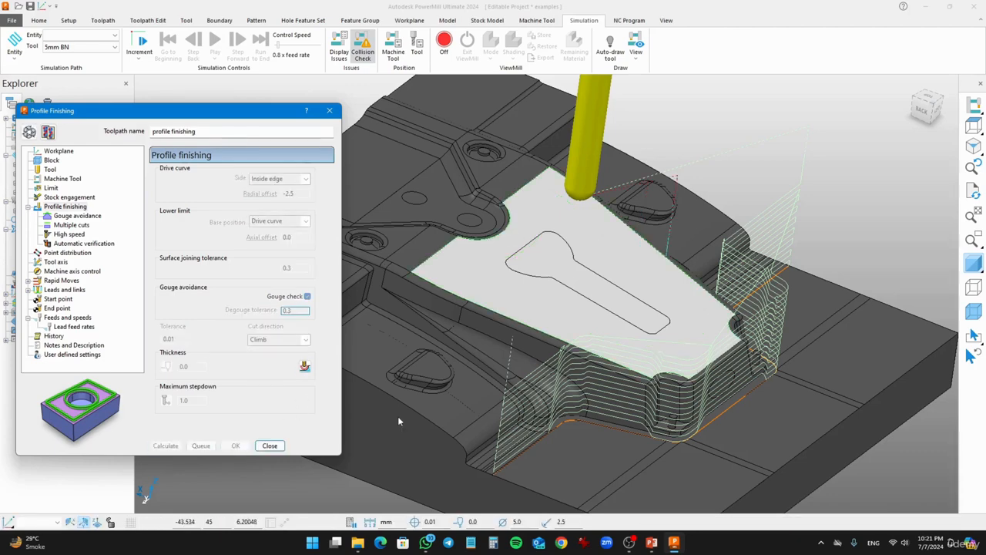
Simulate the recalculated profile finishing toolpath to watch the tool follow the top surface's outer edge.
scroll(436, 259, up, 3)
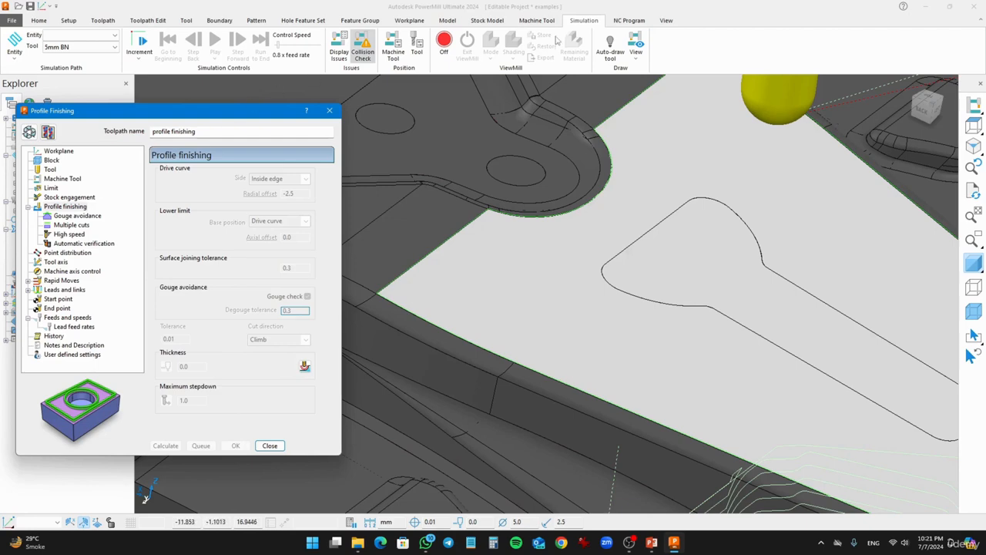
click(108, 35)
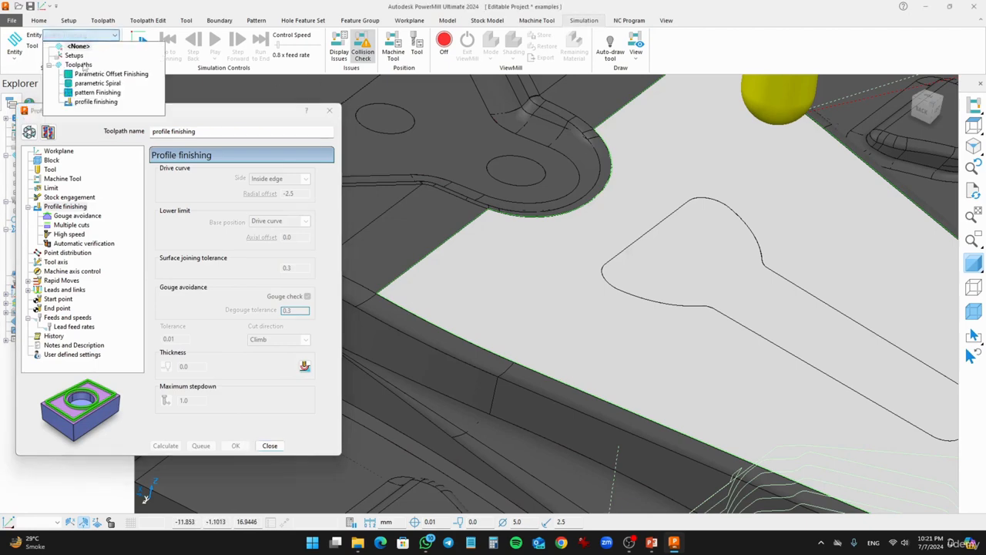
click(99, 93)
click(214, 39)
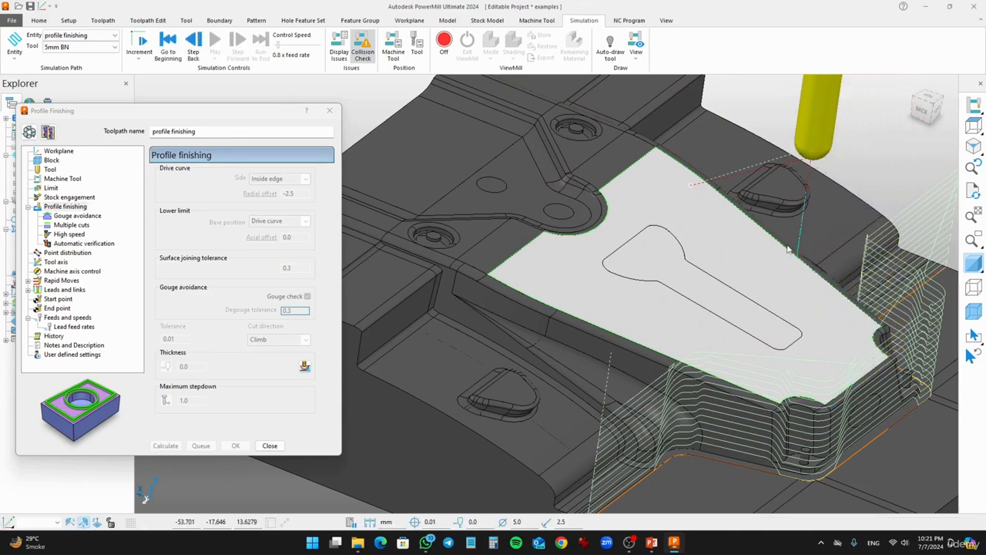
Reopen the toolpath settings, keep Inside edge, and try to calculate with the multiple cuts mode set to Offset down.
click(29, 132)
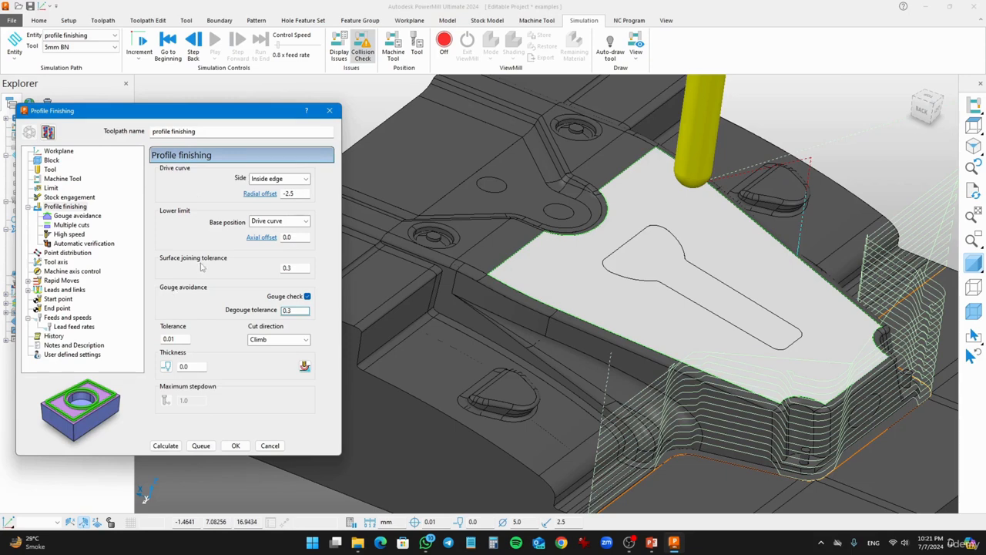
click(290, 178)
click(179, 204)
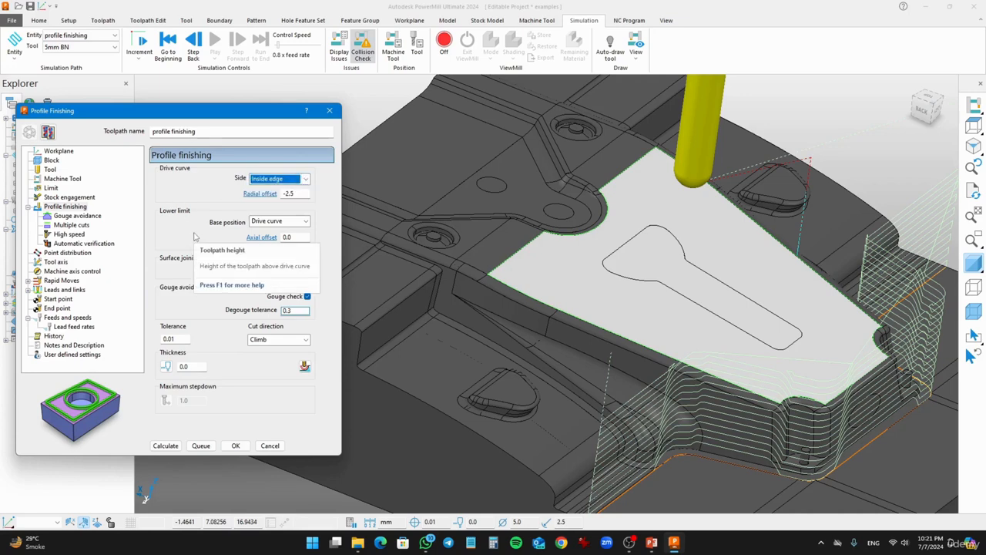
click(70, 225)
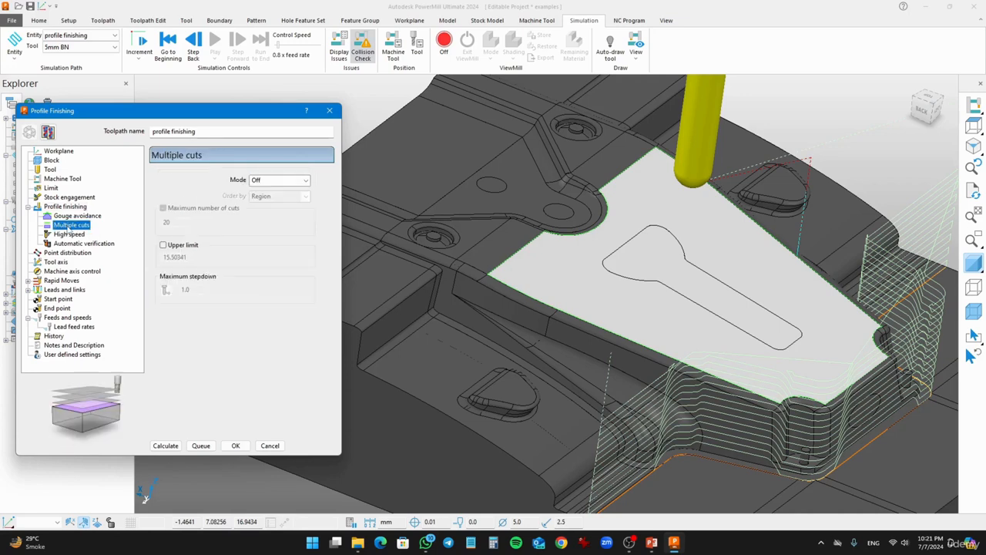
click(268, 181)
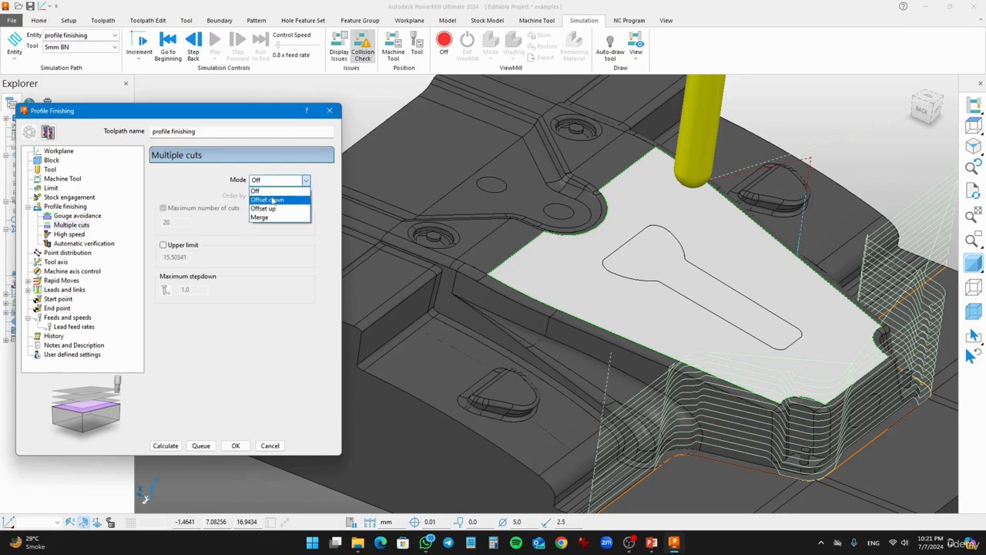
click(268, 200)
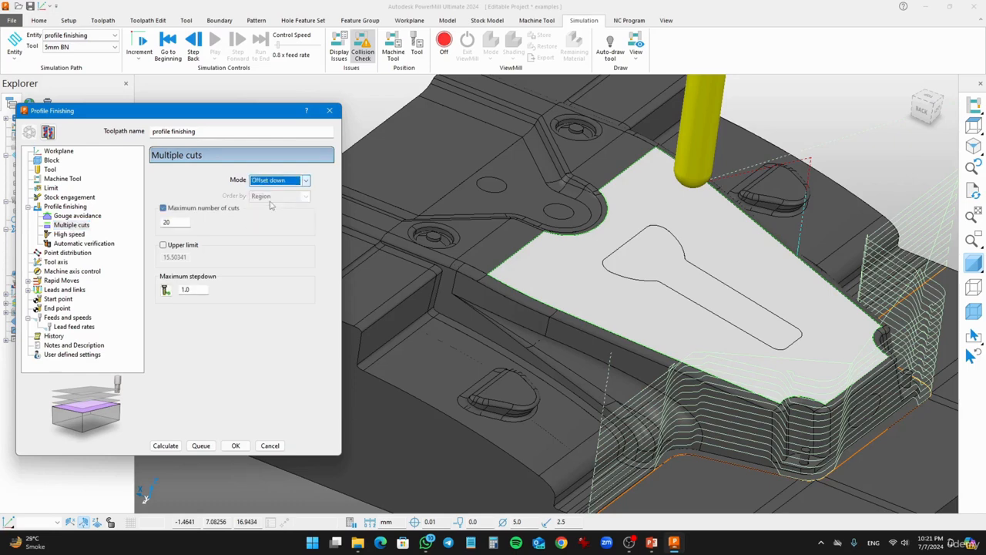
click(166, 447)
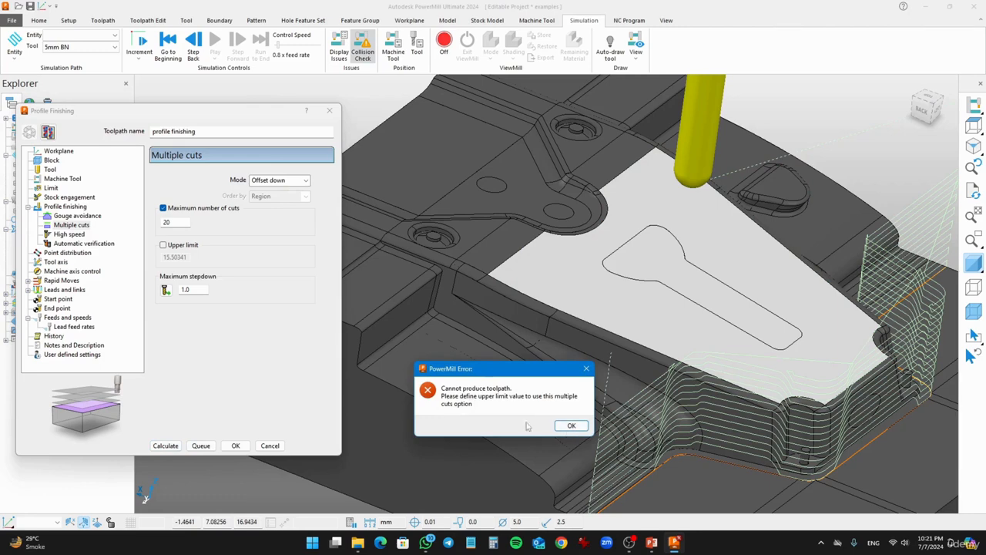
Enable the upper limit of 15.50341 for the Offset down multiple cuts and calculate the toolpath.
click(571, 426)
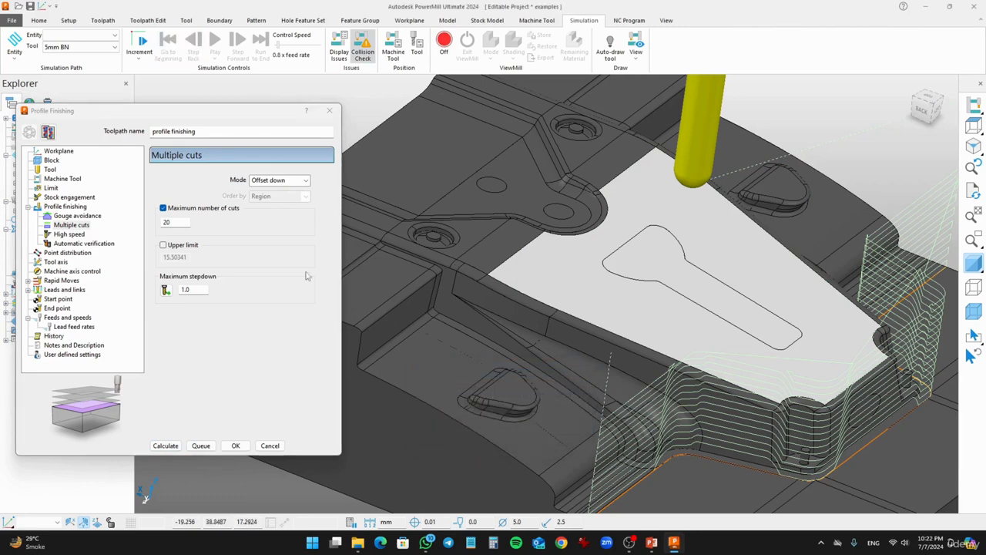
click(162, 245)
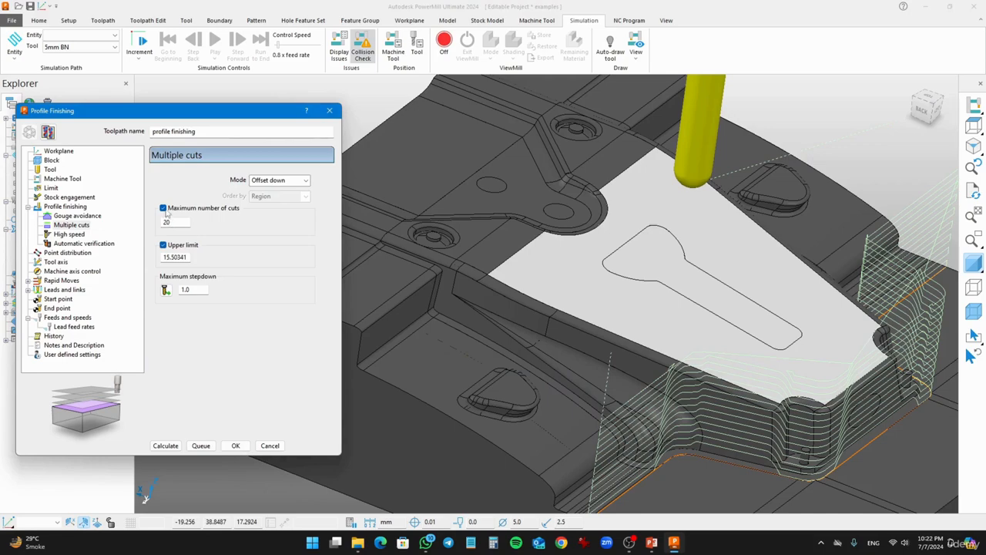
click(165, 446)
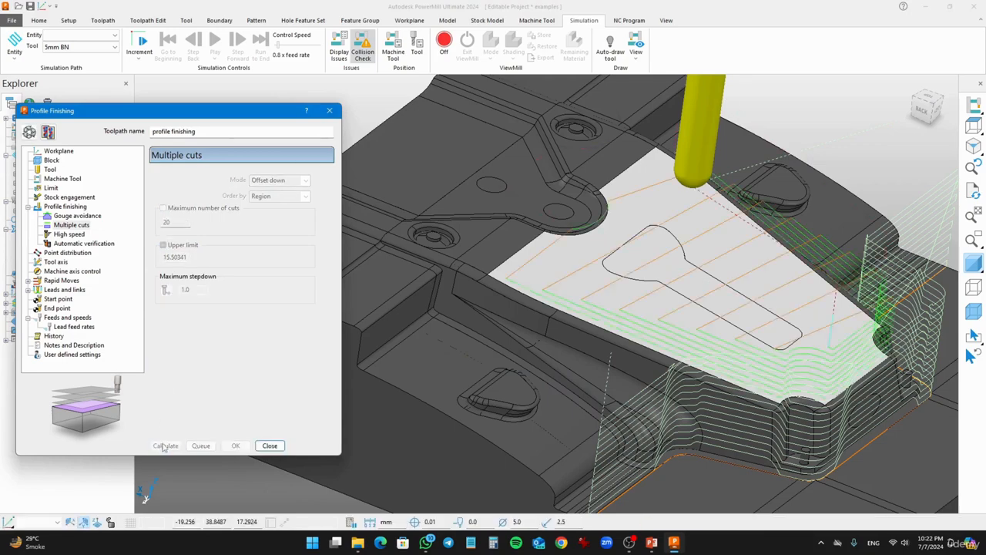
Examine the Offset down passes from the side, and simulate the profile finishing toolpath to watch the tool follow them.
middle_drag(657, 361, 777, 262)
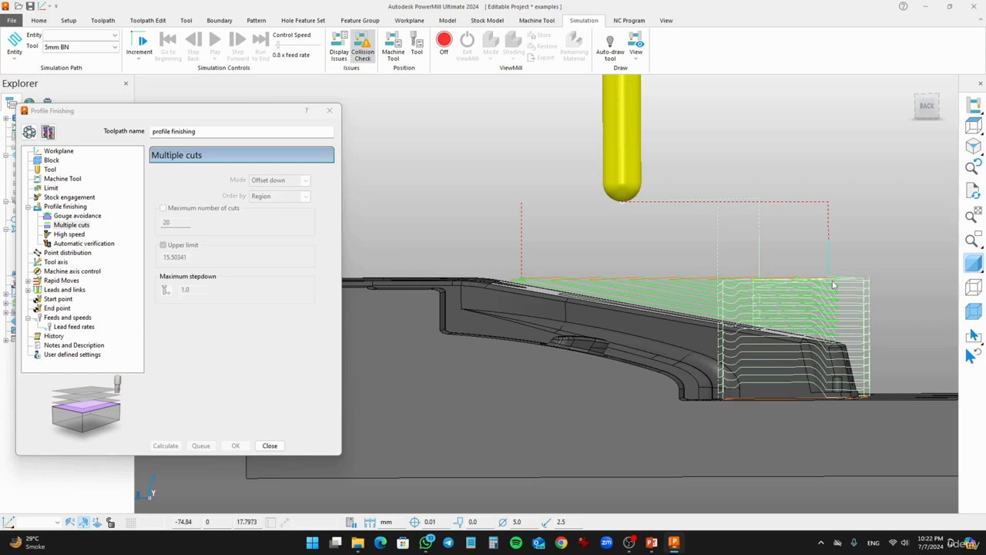
middle_drag(913, 377, 853, 441)
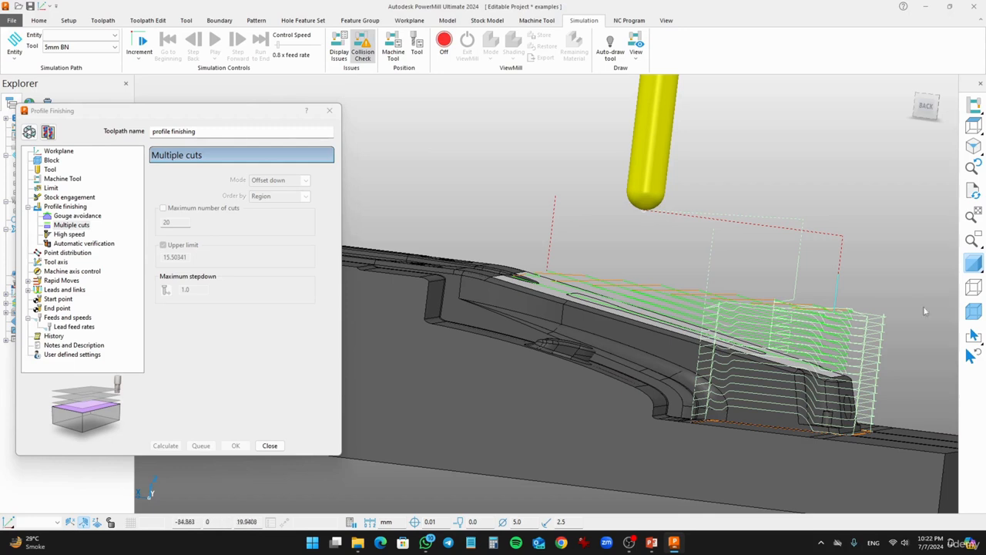
middle_drag(732, 342, 818, 303)
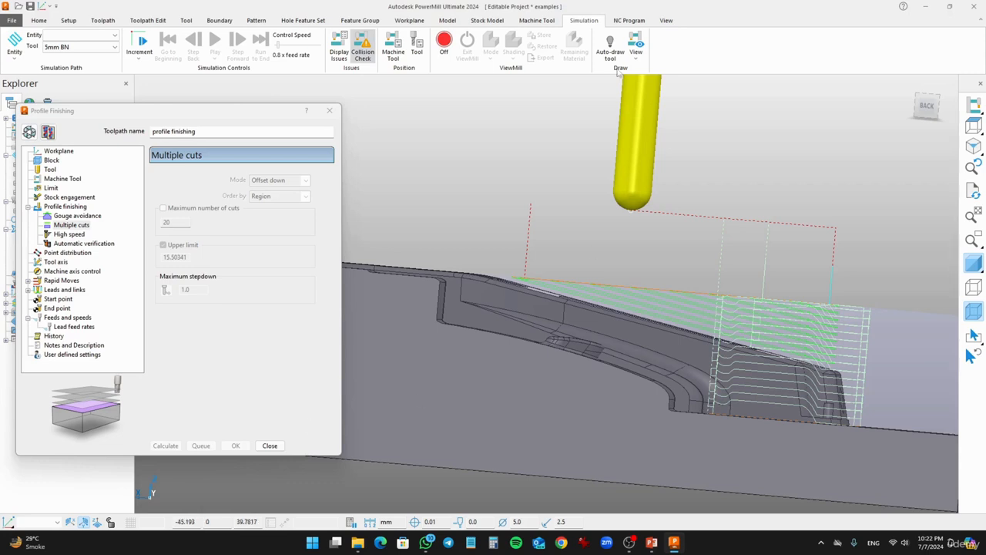
click(100, 35)
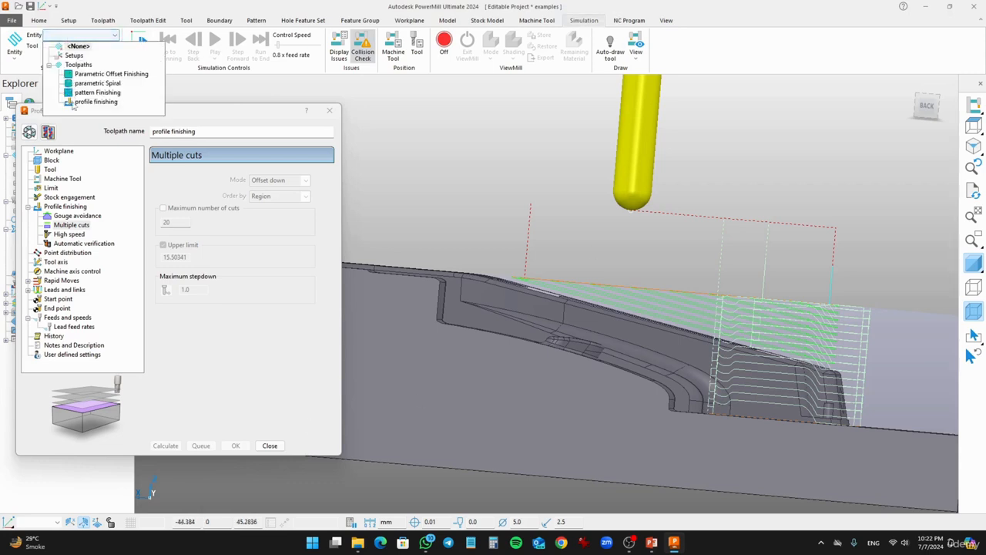
click(96, 102)
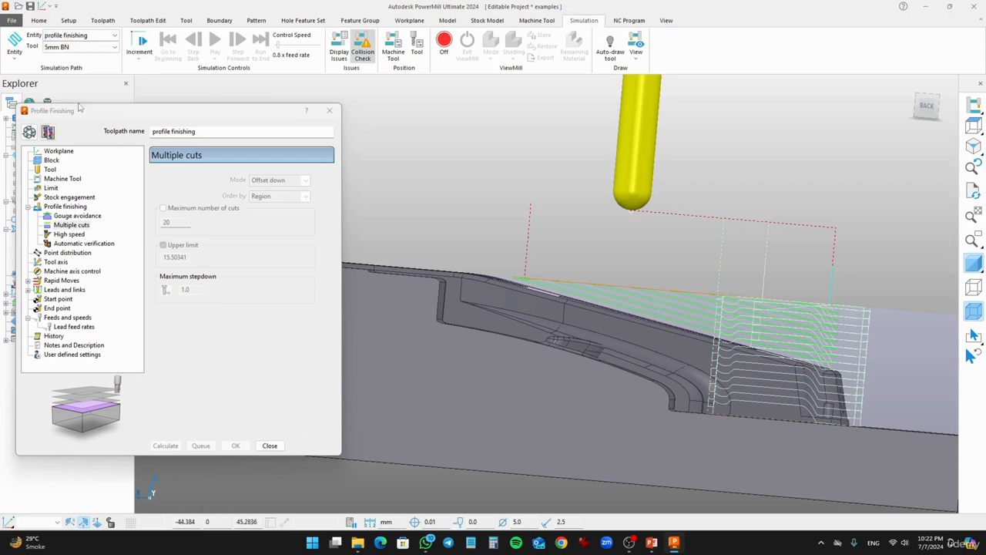
click(215, 40)
middle_drag(571, 261, 585, 295)
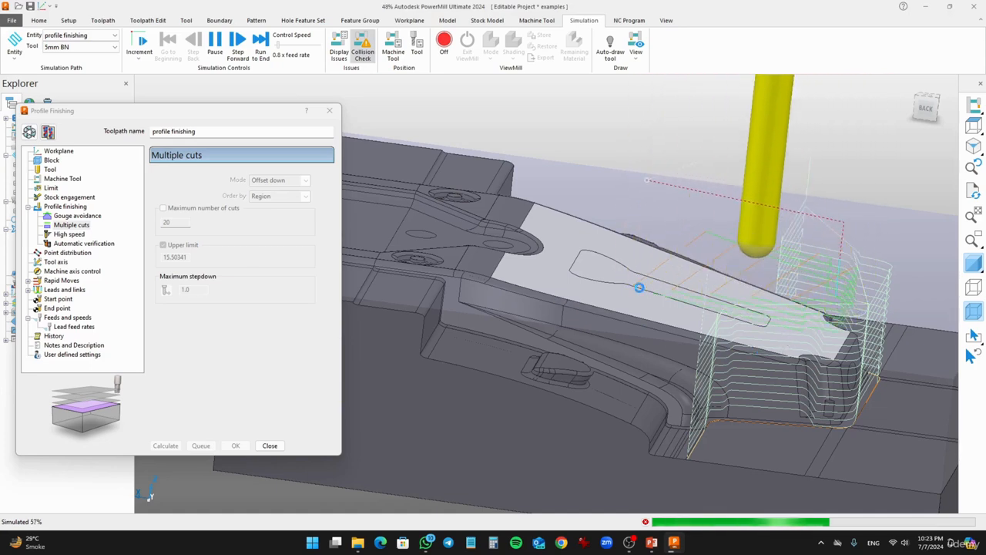
middle_drag(646, 374, 686, 328)
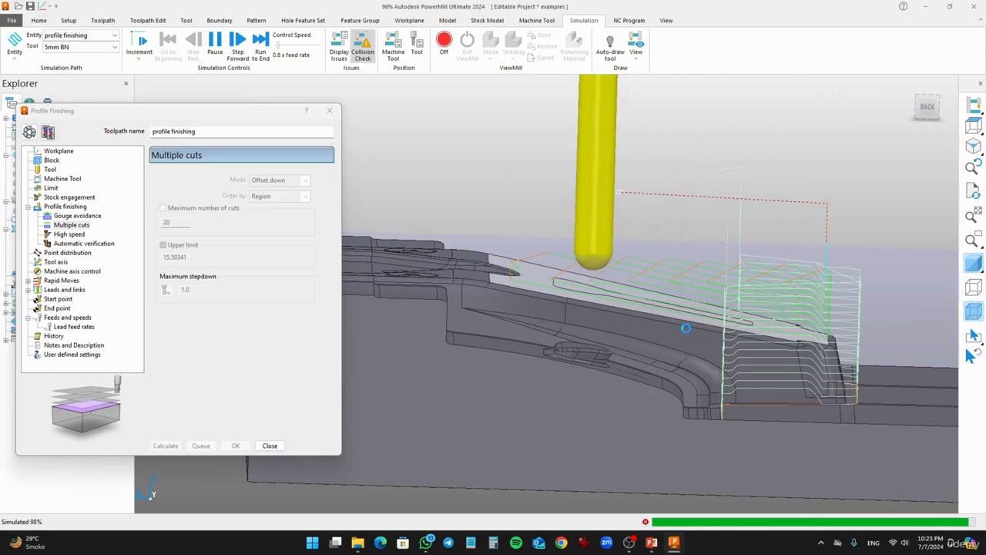
Close the Profile Finishing settings and hide the translucent block around the part.
click(270, 445)
middle_drag(686, 339, 586, 376)
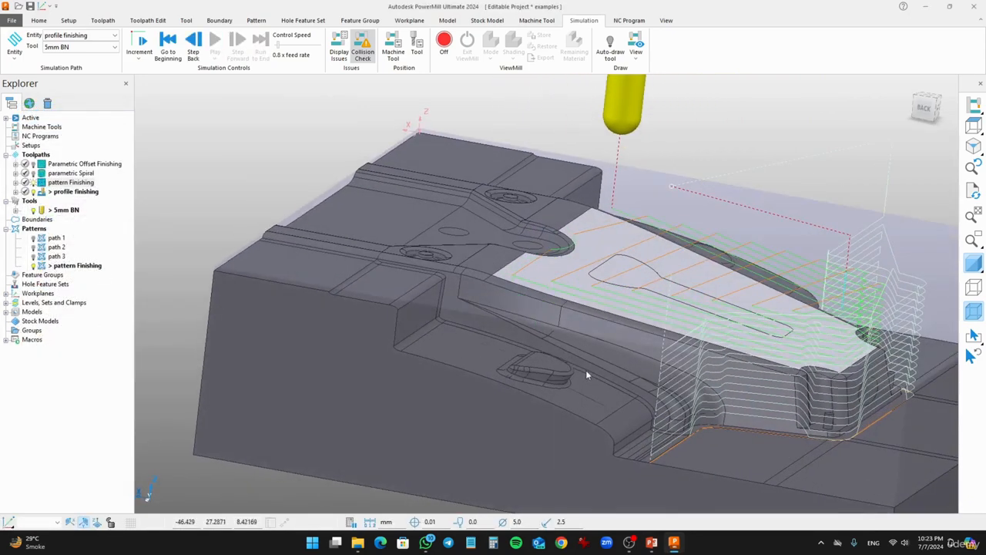
click(973, 312)
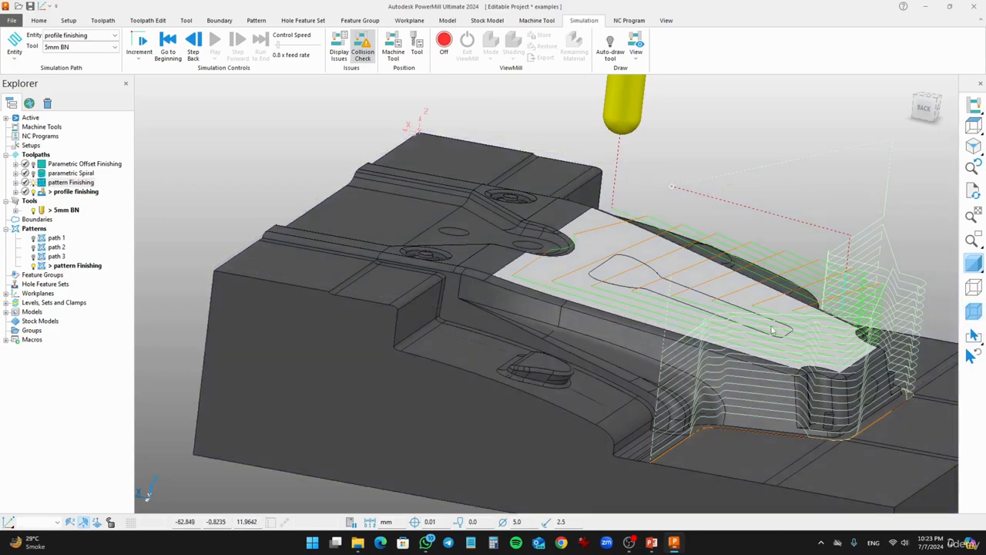
middle_drag(718, 345, 605, 411)
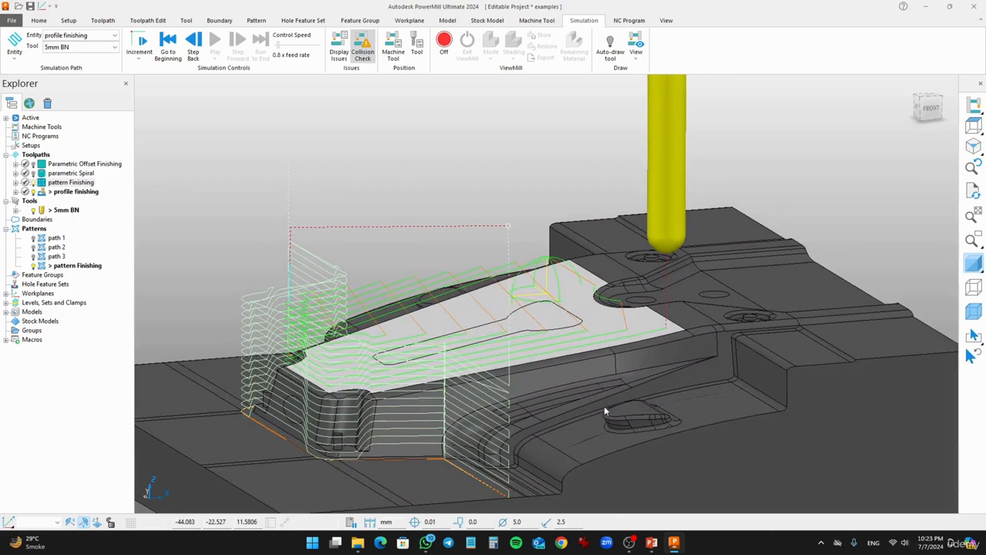